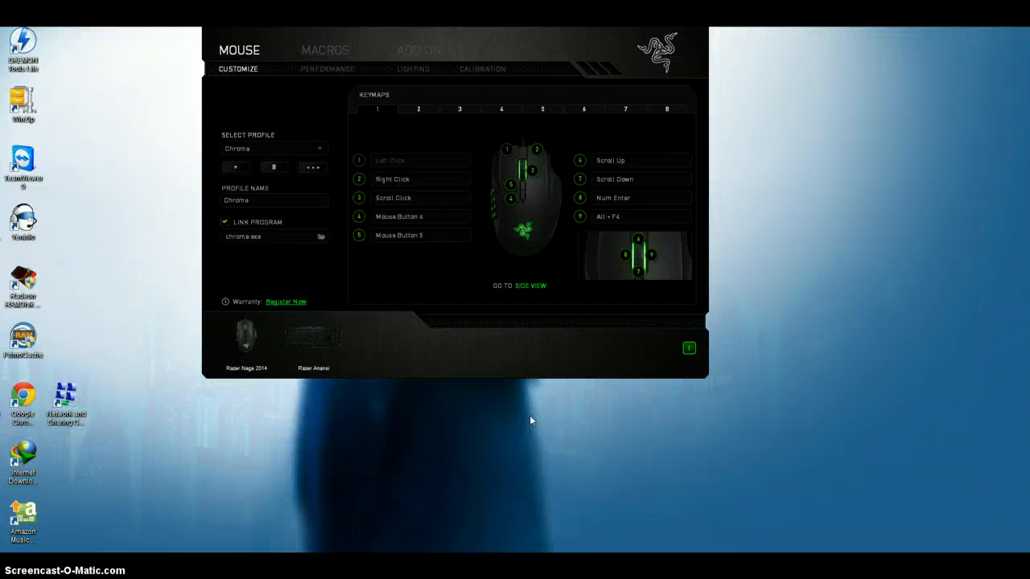
Open a Windows Explorer window and browse to the Music folder on the Seagate (E:) drive in its own tab.
left_click(522, 348)
key("super+e")
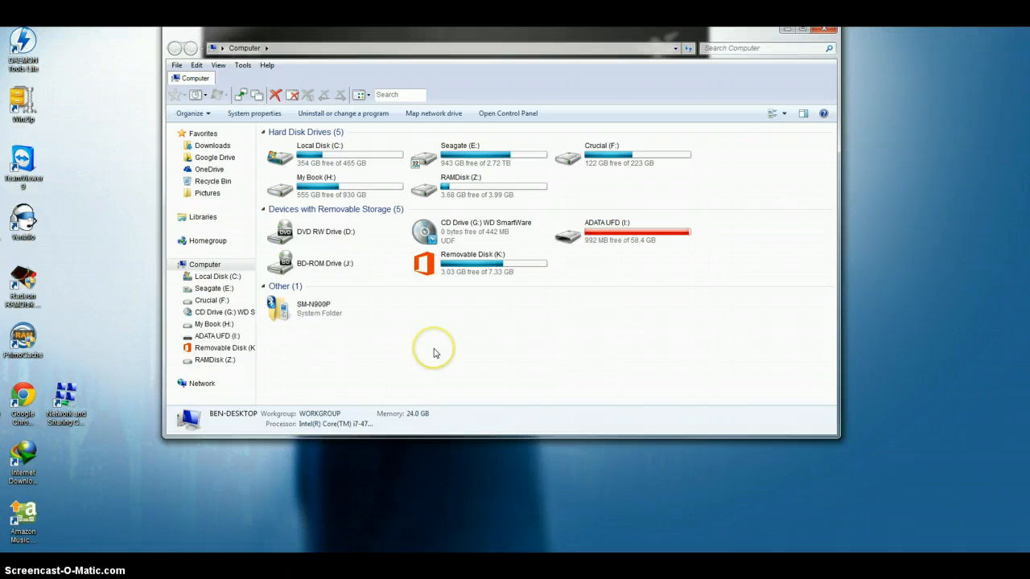
double_click(487, 158)
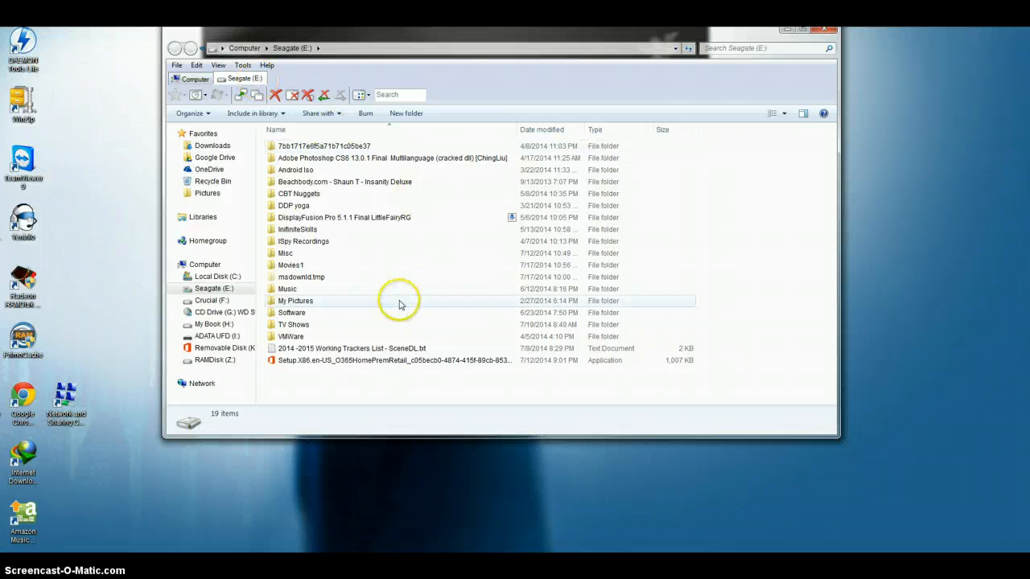
double_click(296, 290)
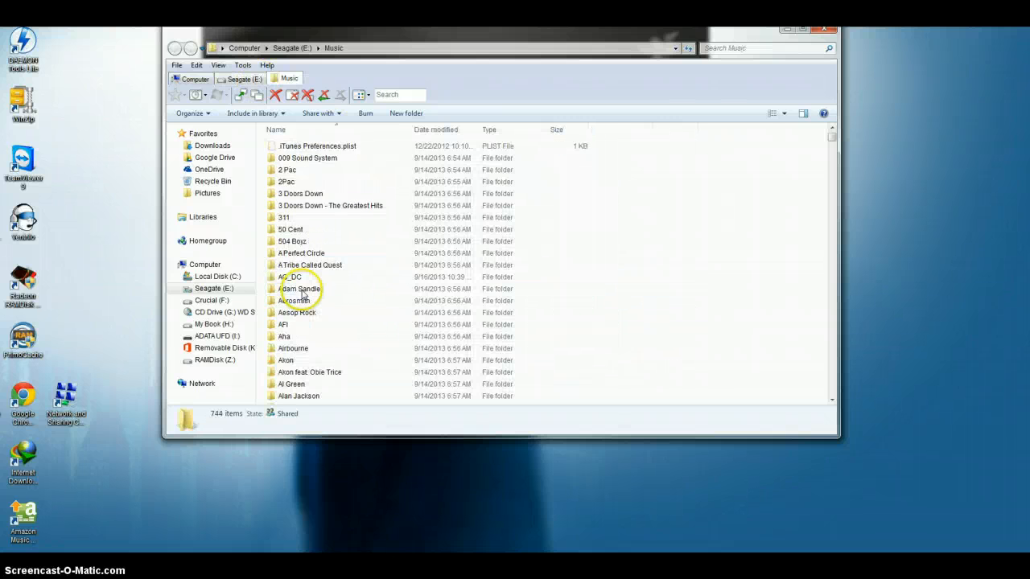
Cycle backward and forward through the Computer, Seagate (E:) and Music tabs.
key("ctrl+shift+Tab")
key("ctrl+shift+Tab")
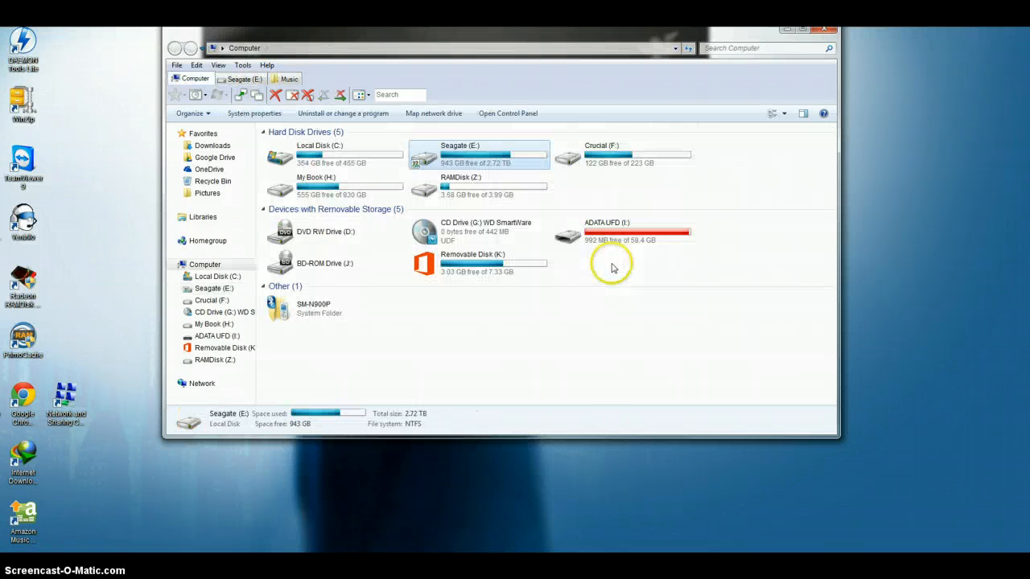
key("ctrl+Tab")
key("ctrl+Tab")
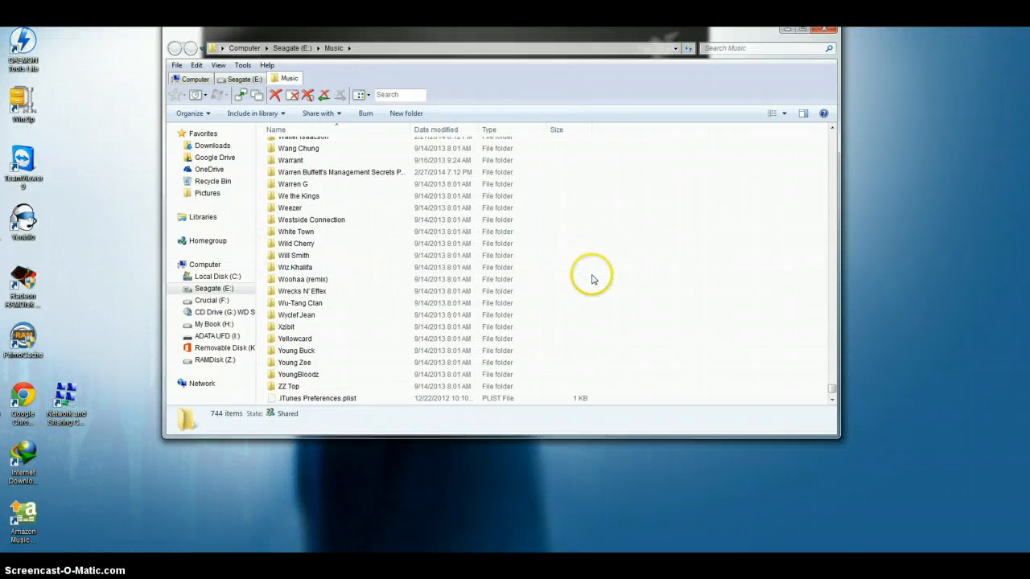
key("ctrl+shift+Tab")
key("ctrl+shift+Tab")
key("ctrl+Tab")
key("ctrl+Tab")
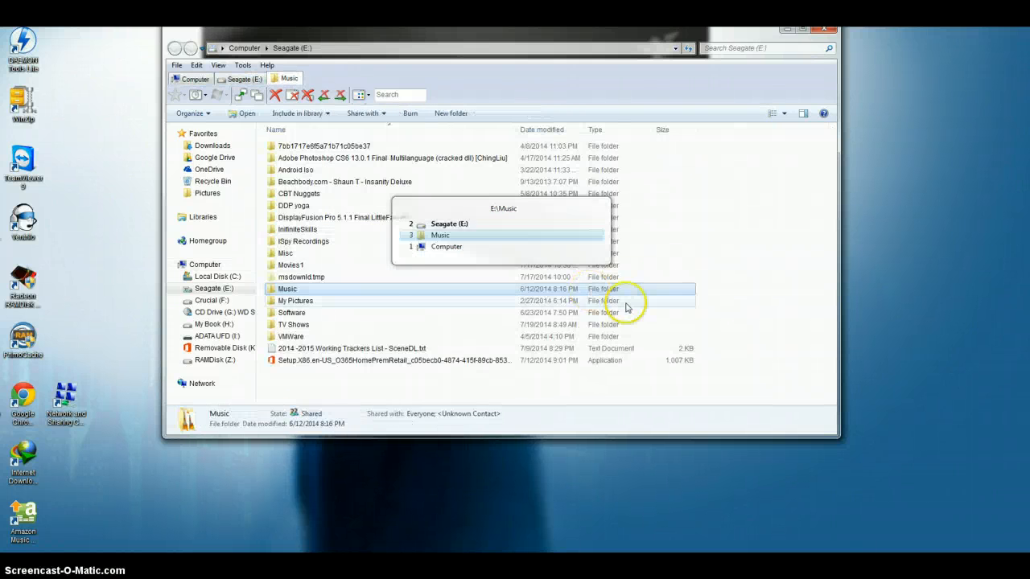
Close the Music tab and clear the selection in the Seagate (E:) folder list.
key("ctrl+w")
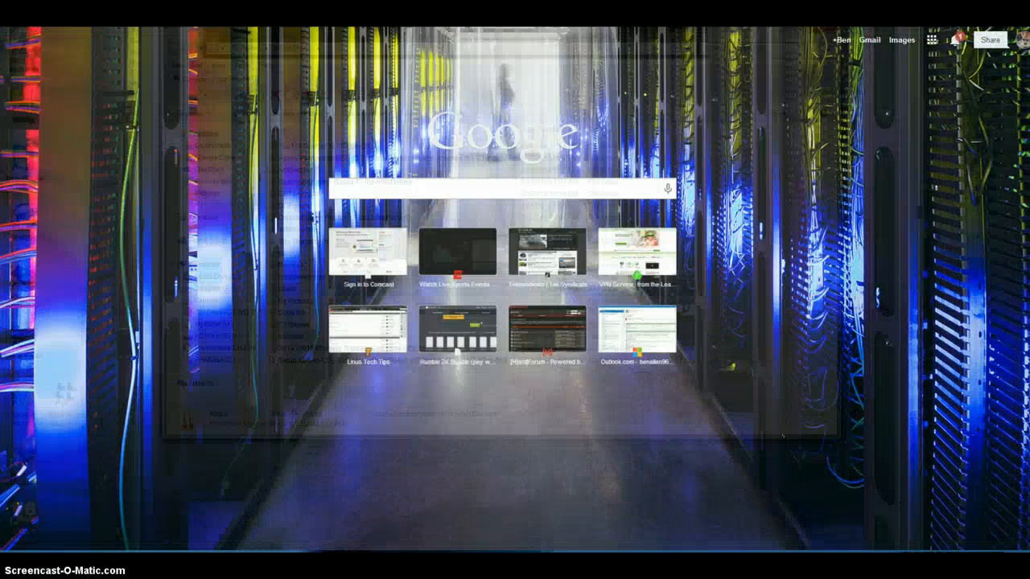
left_click(523, 458)
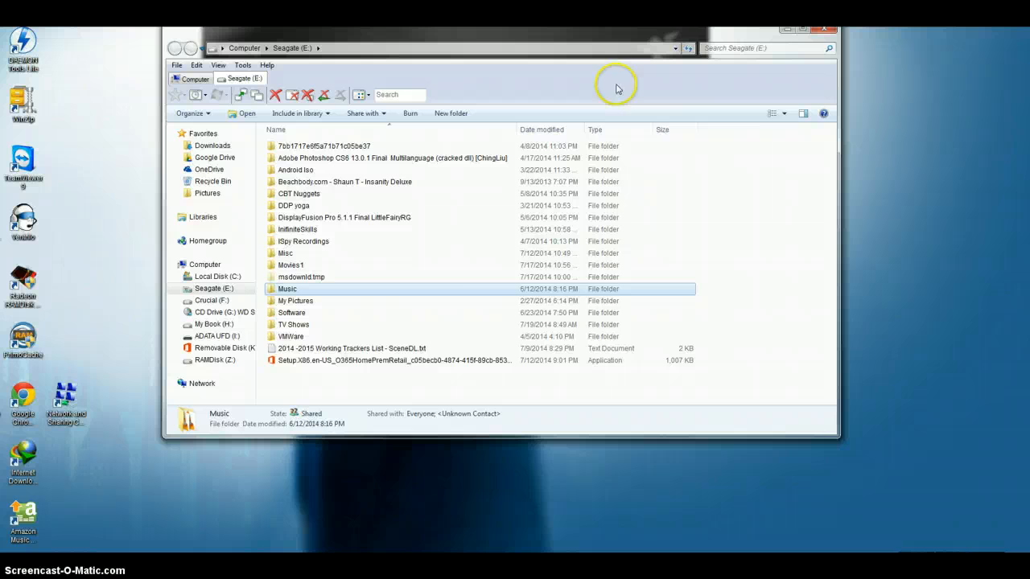
left_click(392, 376)
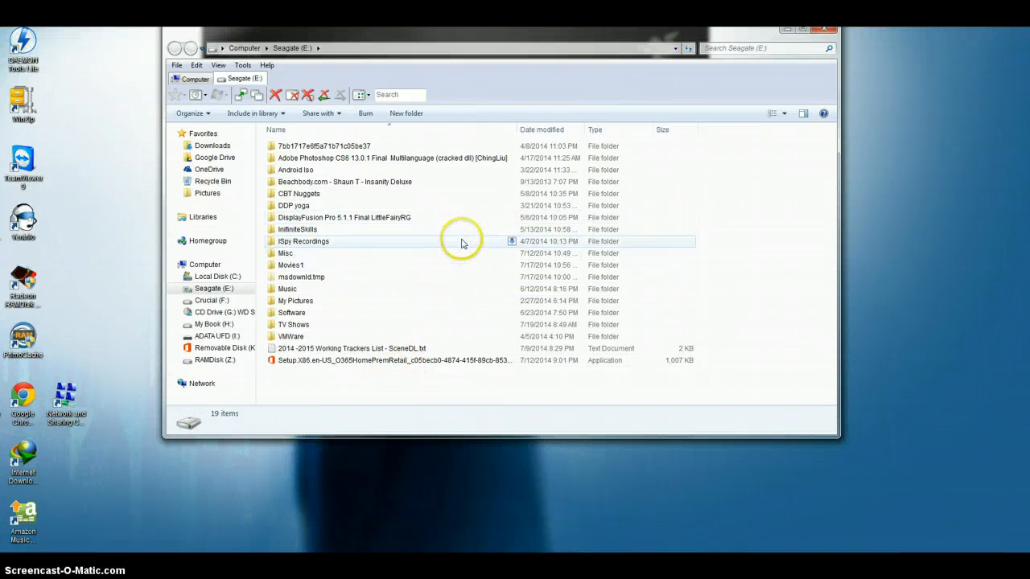
Clone the Seagate (E:) tab while cycling through the open tabs, and close the duplicate.
key("ctrl+Tab")
key("ctrl+Tab")
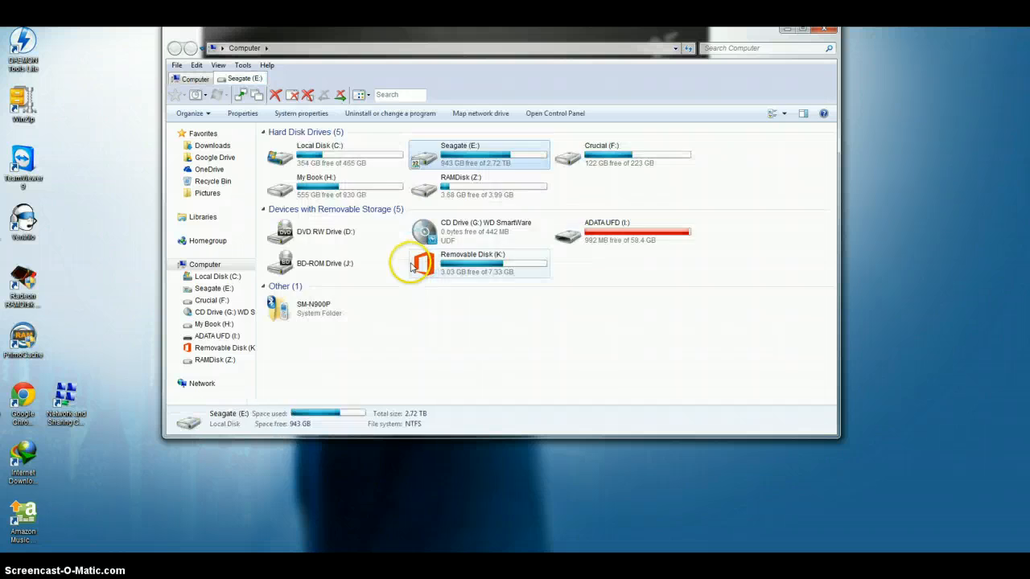
key("ctrl+n")
key("ctrl+Tab")
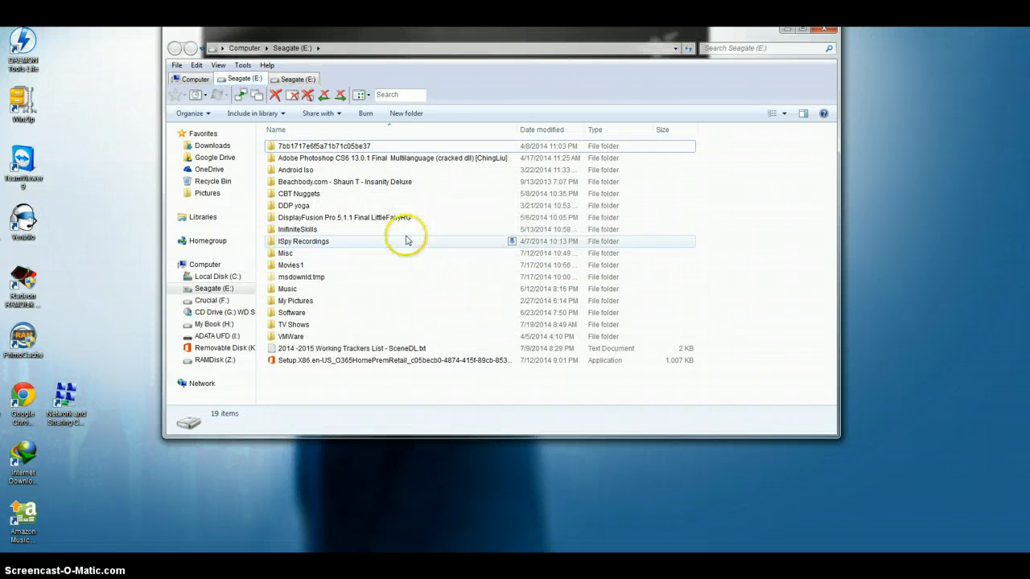
key("ctrl+Tab")
key("ctrl+w")
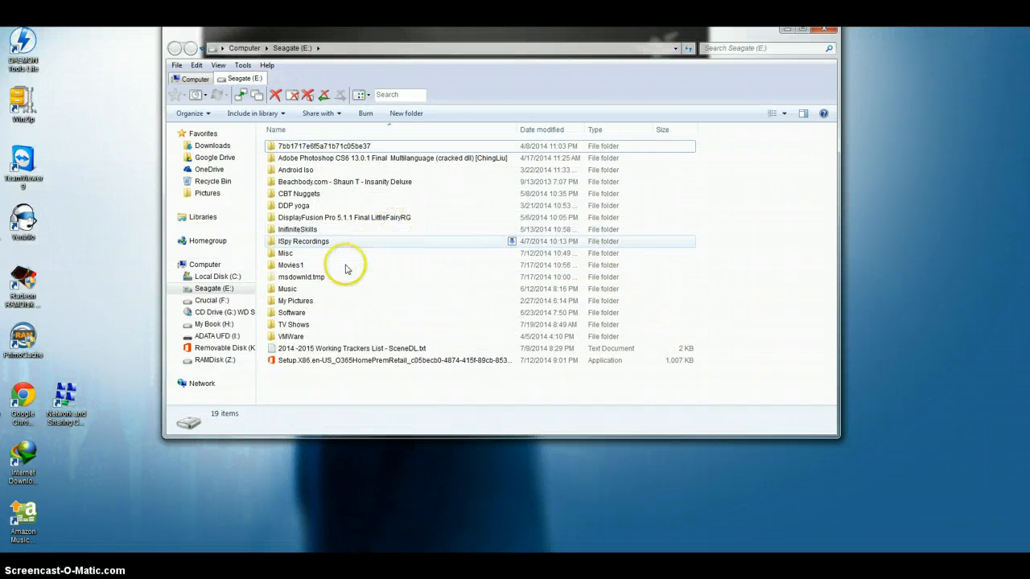
Look through the Movies1 folder within the current tab and return to the Seagate (E:) folder.
double_click(339, 271)
scroll(474, 299, "down", 5)
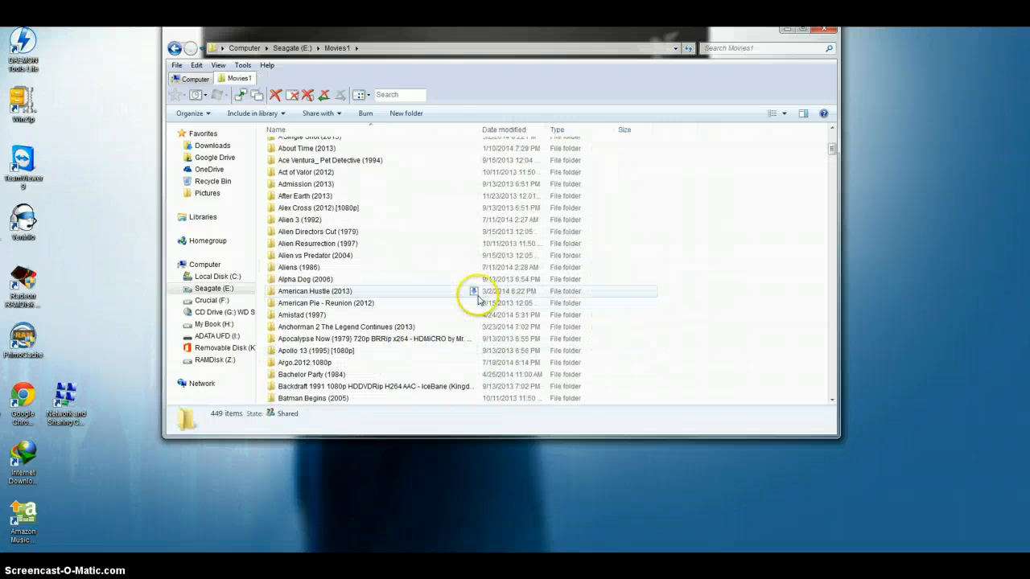
scroll(483, 296, "up", 5)
key("BackSpace")
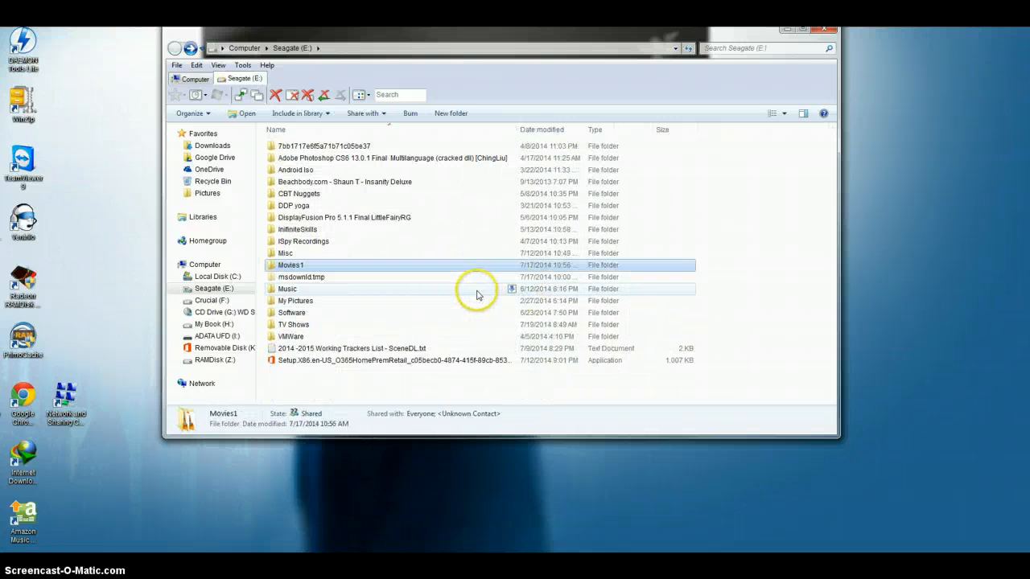
View the Software folder in a new tab, and close its tab and the Seagate (E:) tab.
double_click(326, 316)
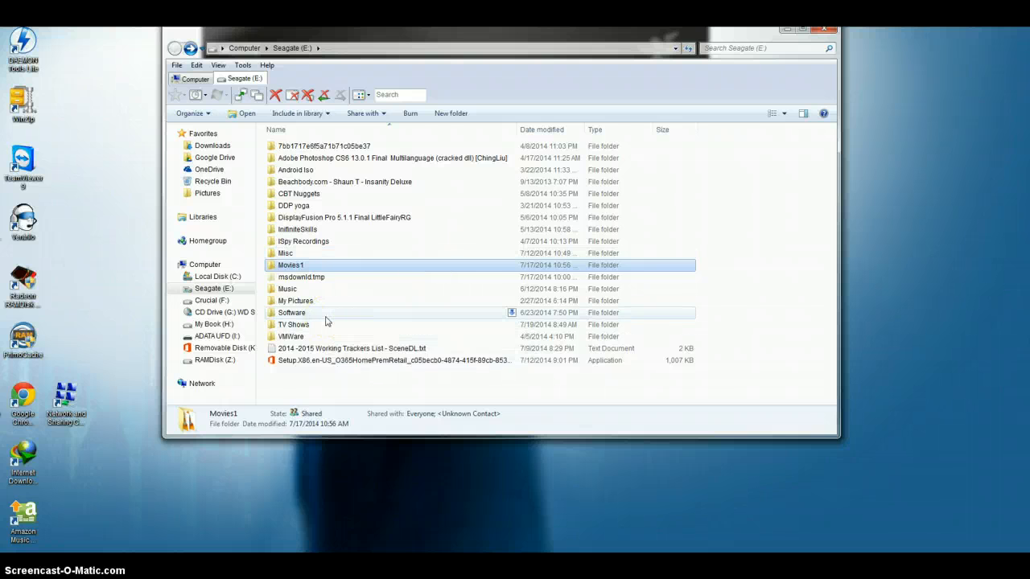
left_click(327, 322)
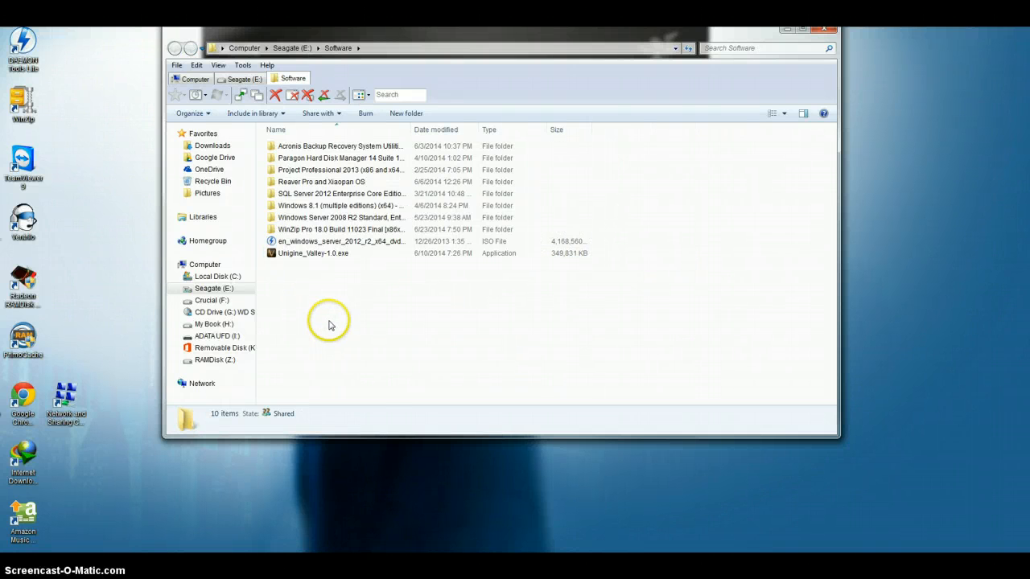
key("BackSpace")
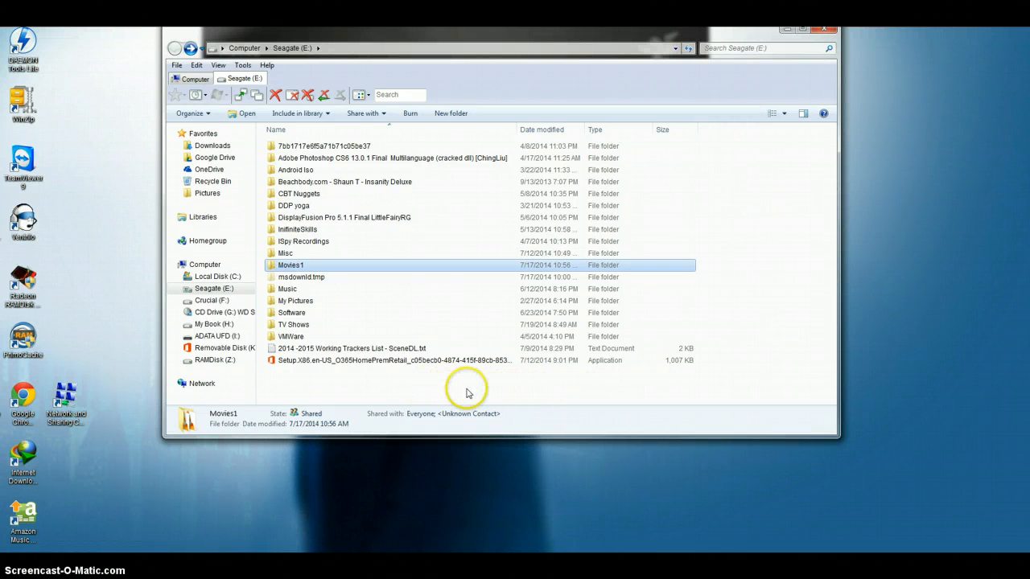
key("alt+Up")
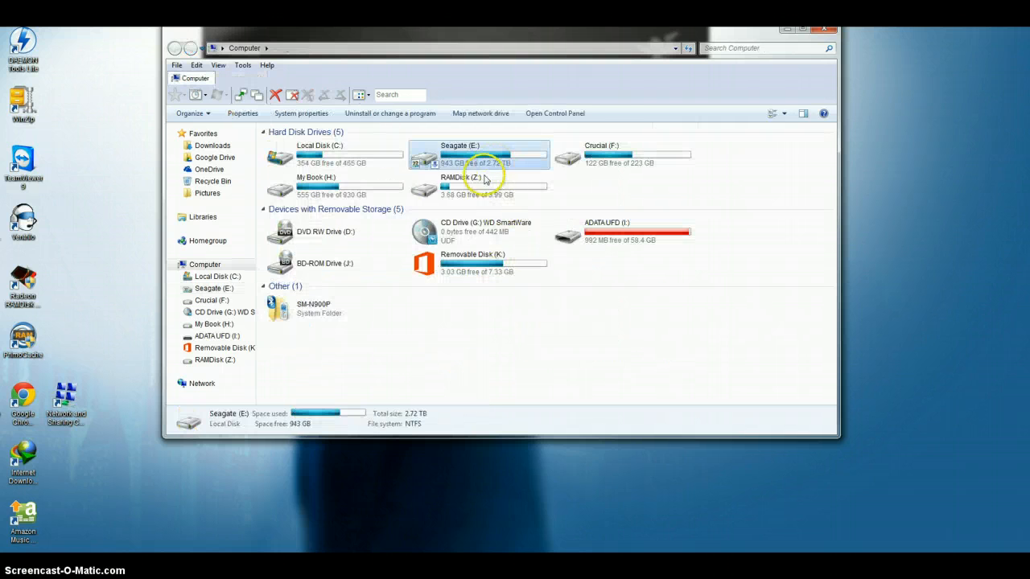
Open the RAMDisk (Z:) drive in the current tab, go back to Computer, and open the drive in a new tab.
double_click(477, 186)
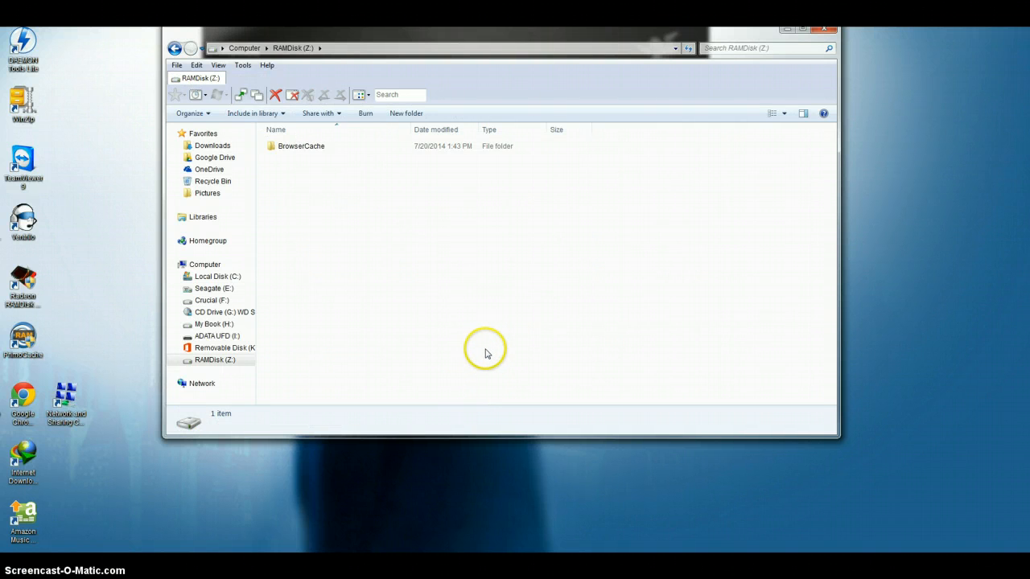
key("alt+Up")
double_click(499, 193)
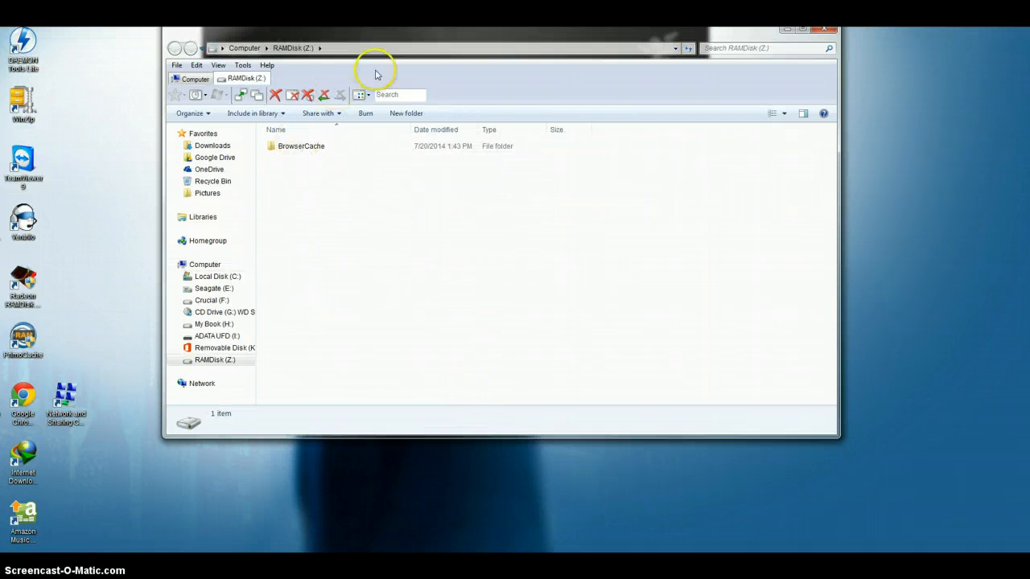
Review the whole list of shortcut keys in the QTTabBar options and close the dialog.
right_click(488, 86)
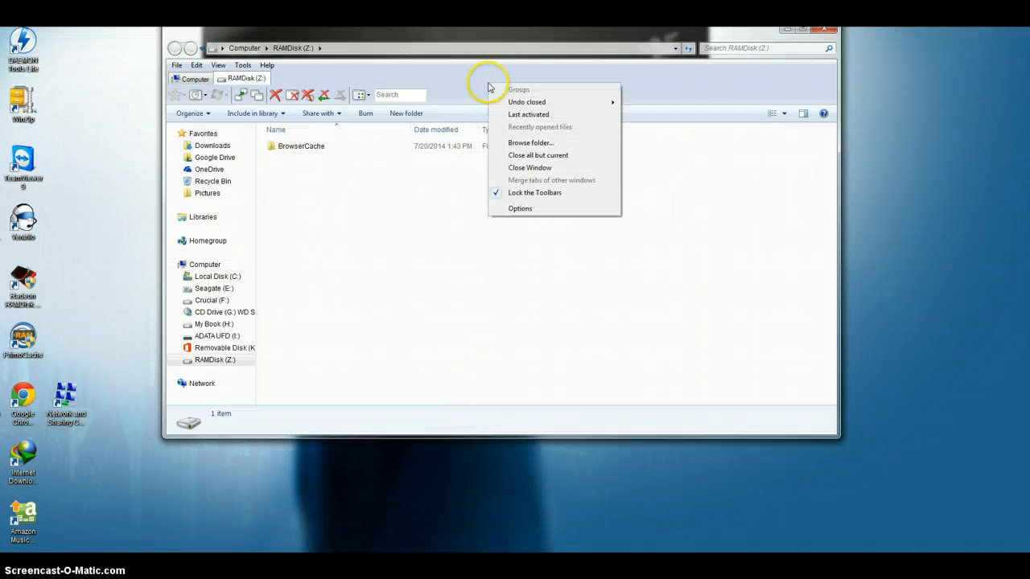
left_click(535, 211)
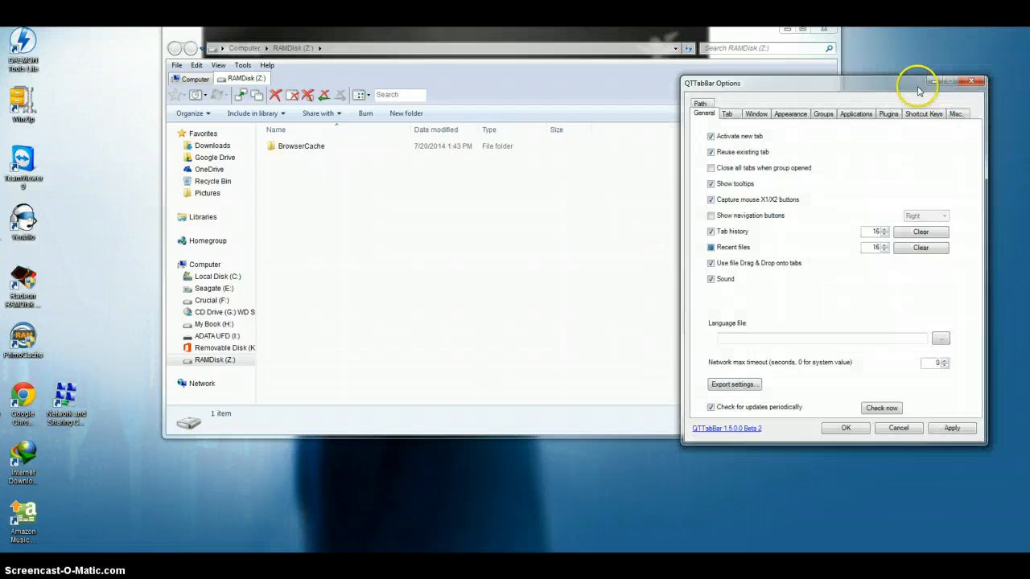
left_click_drag(919, 84, 495, 67)
left_click(541, 89)
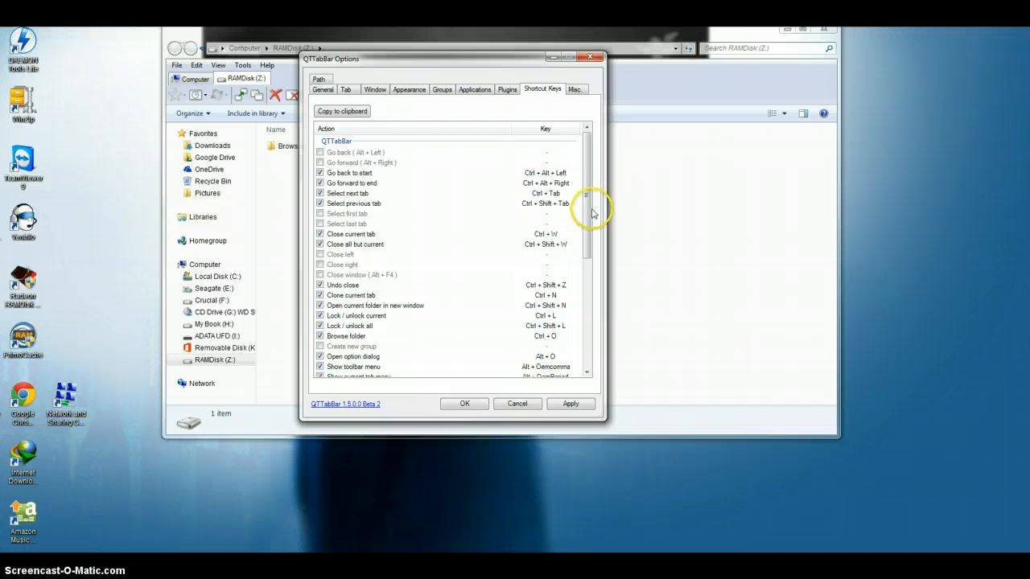
left_click_drag(591, 224, 586, 332)
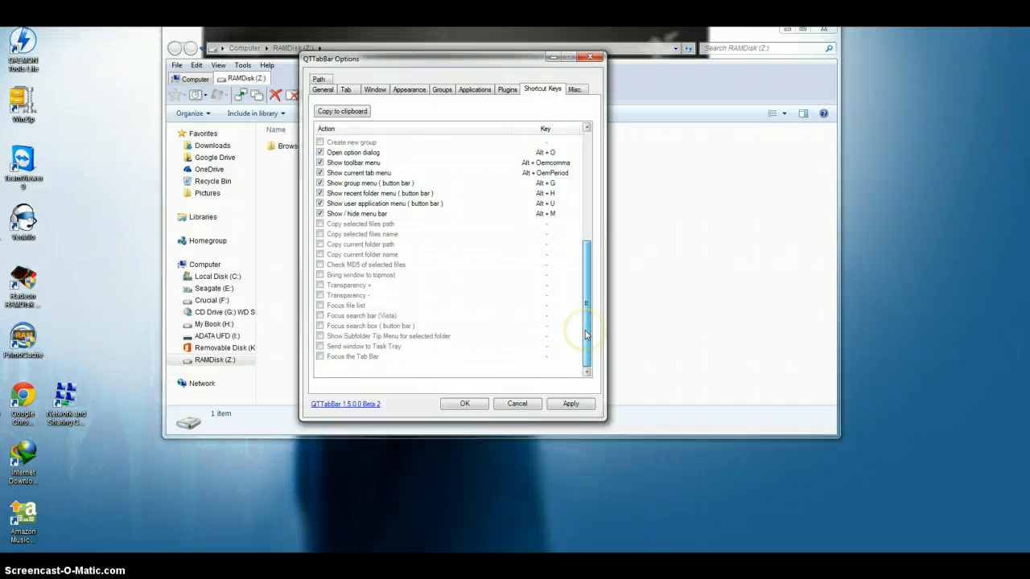
left_click(461, 405)
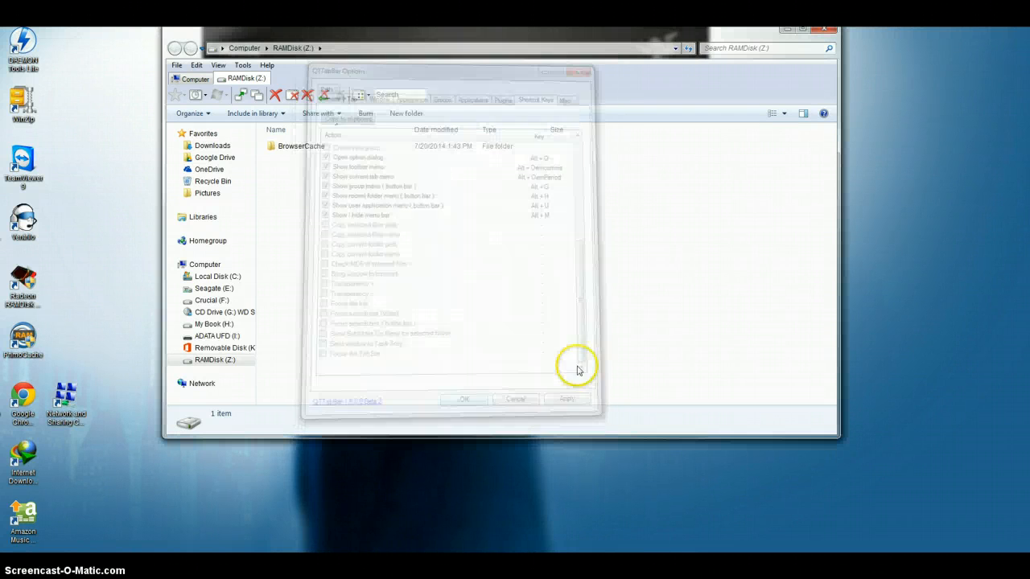
Switch to the Computer tab and close the Explorer window, and open and close a fresh Explorer window.
key("ctrl+Tab")
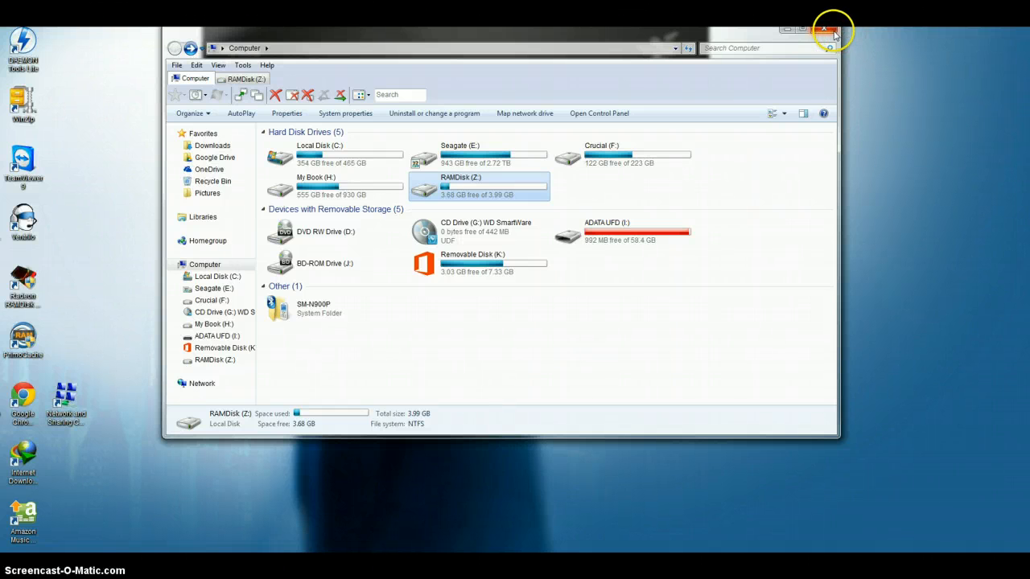
key("alt+F4")
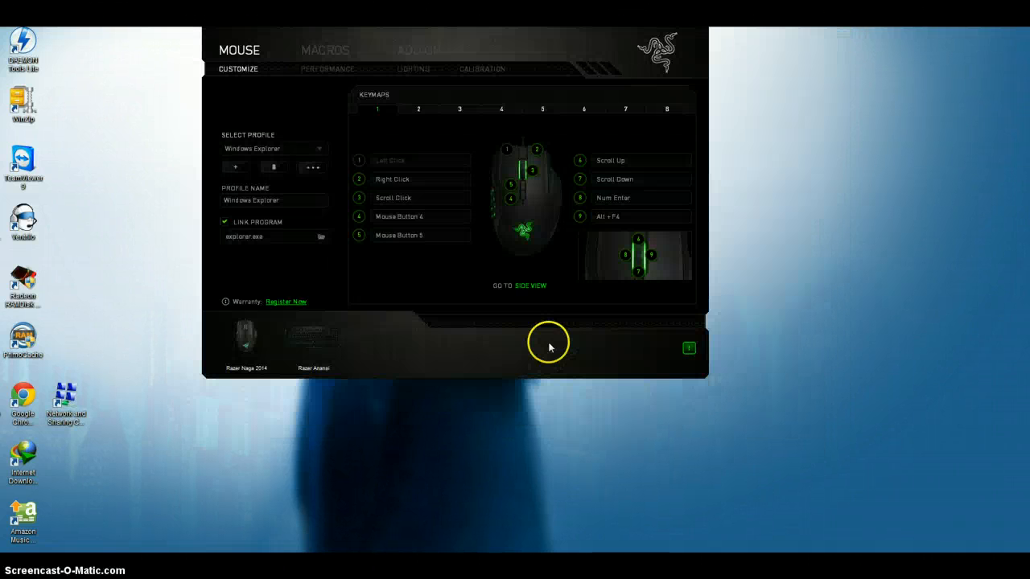
right_click(549, 344)
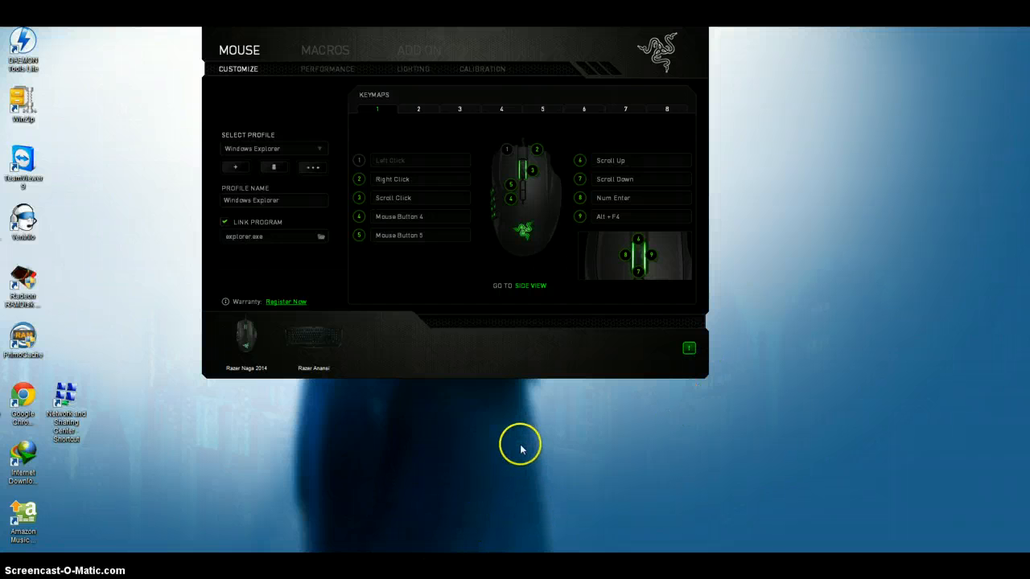
key("super+e")
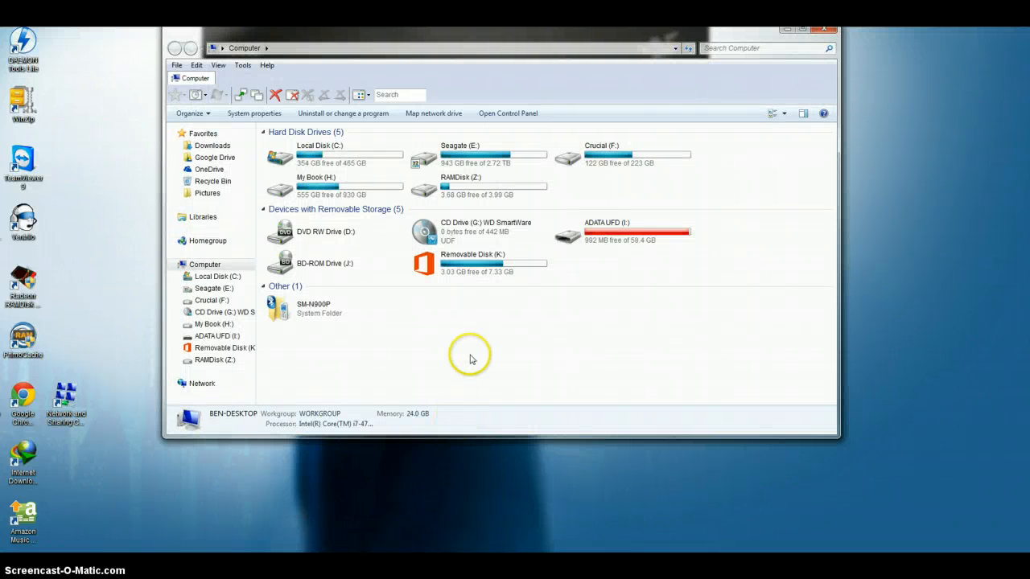
key("alt+F4")
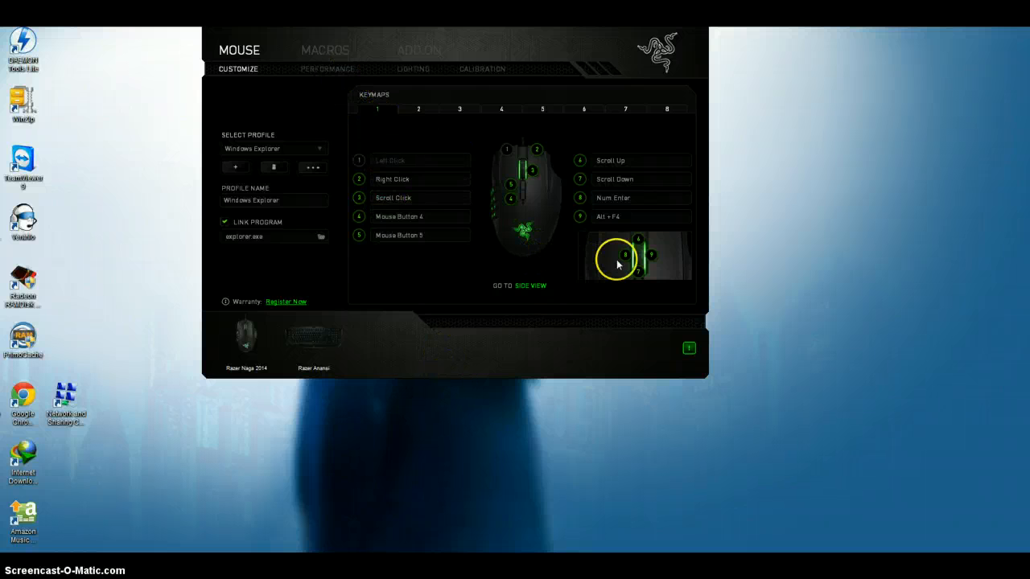
Try to rebind side button 9 to the Windows+E keyboard function, close the Explorer window, and cancel the assignment.
left_click(525, 285)
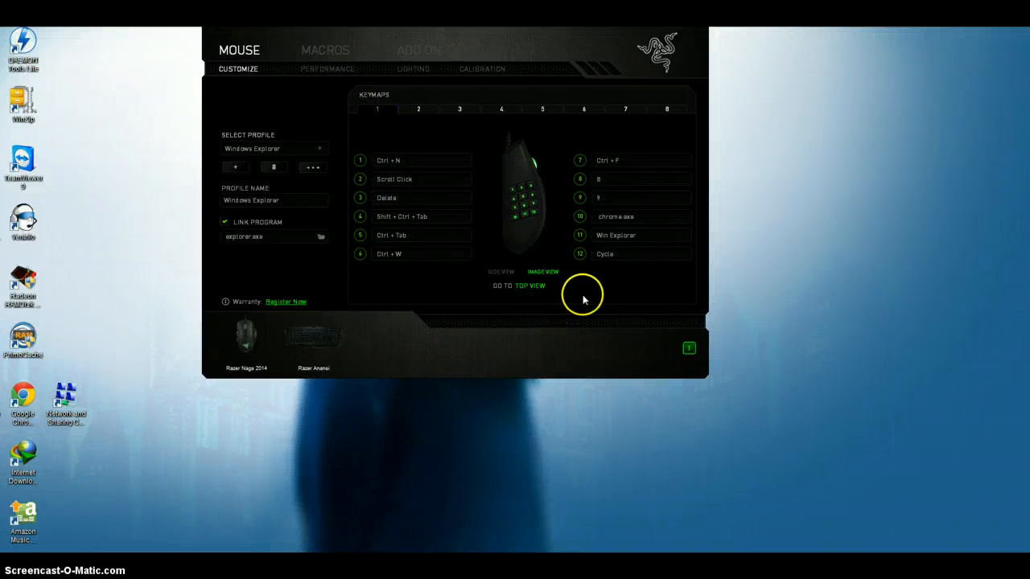
left_click(632, 199)
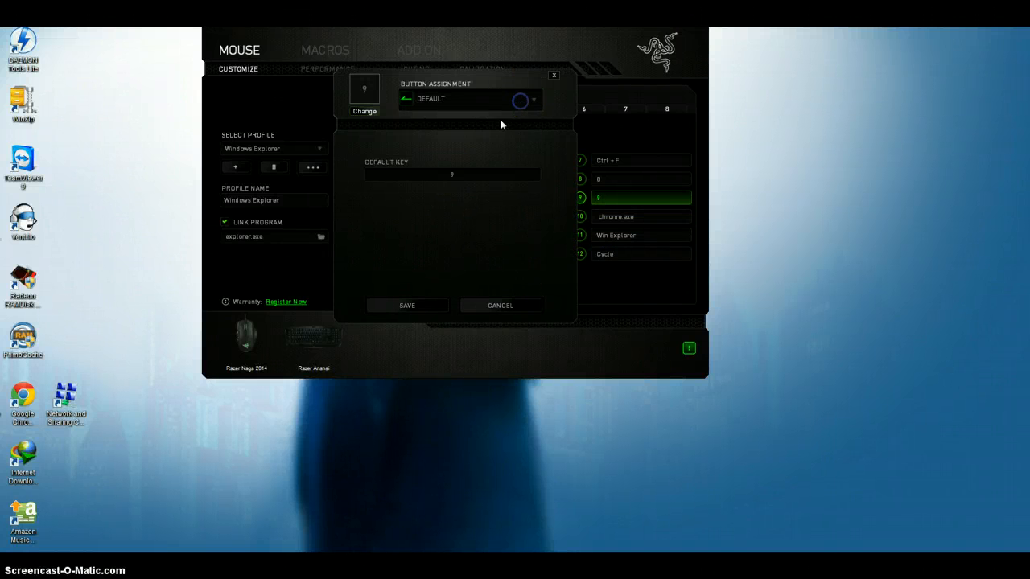
left_click(520, 100)
left_click(470, 139)
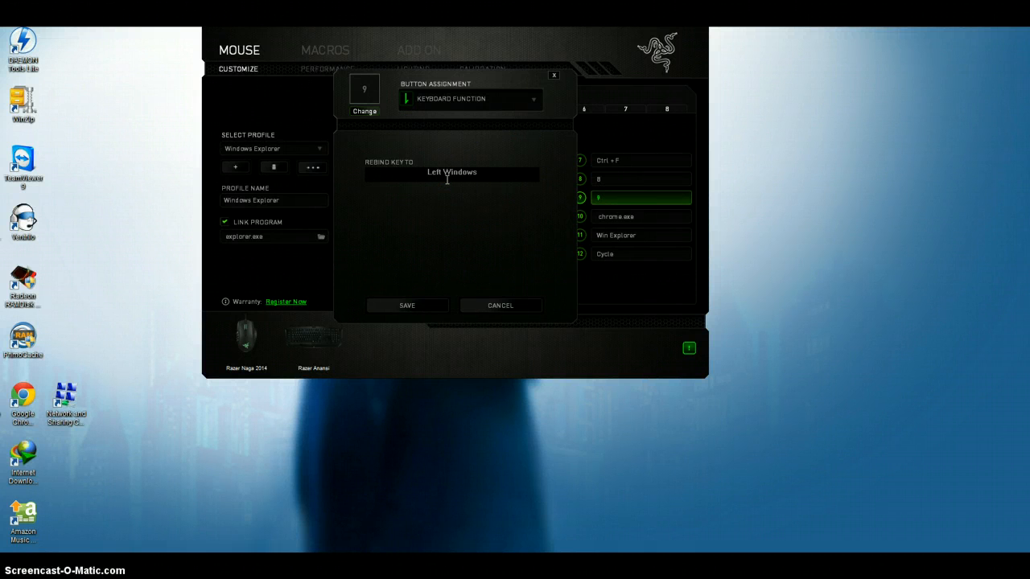
key("super+e")
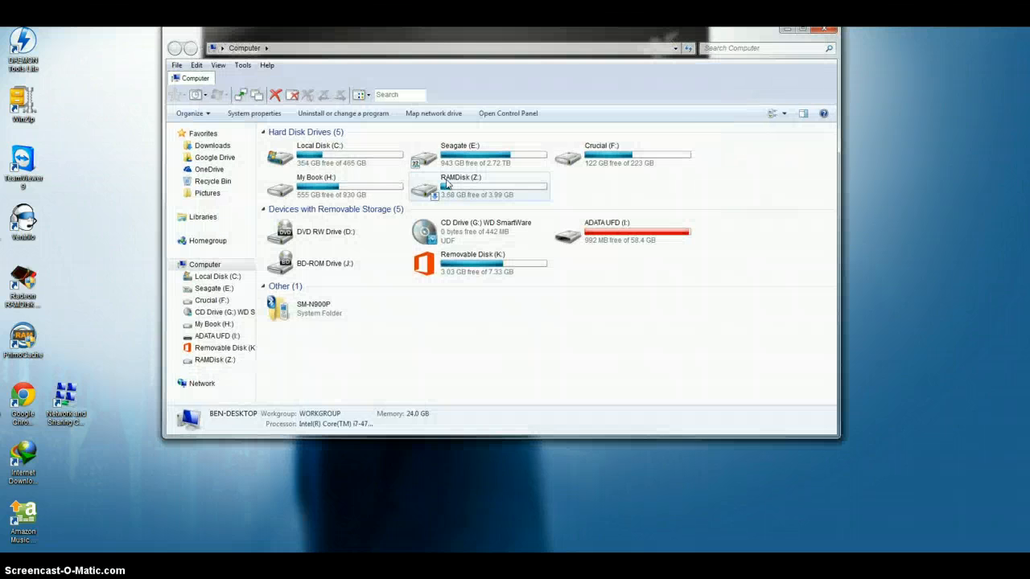
left_click(822, 32)
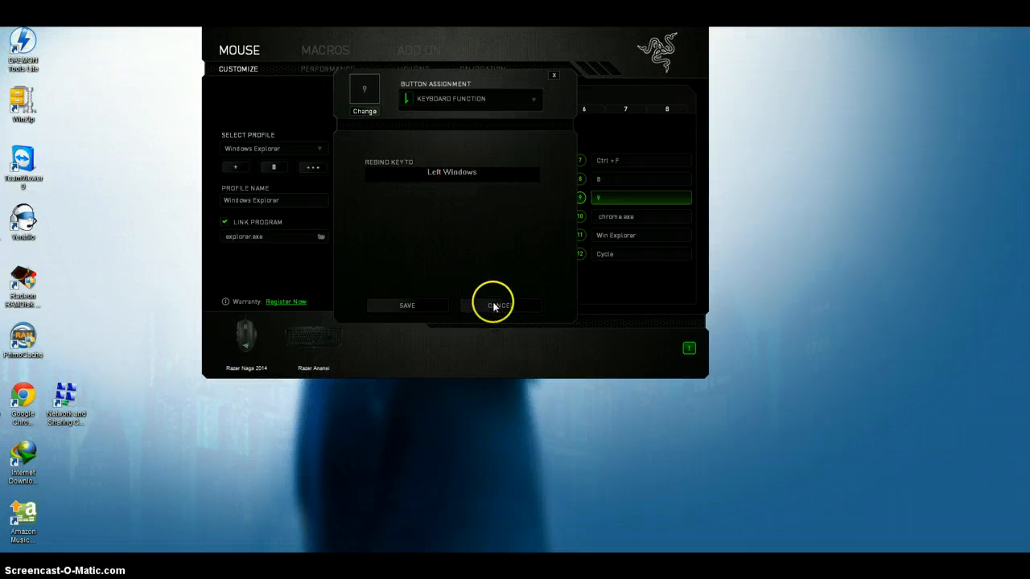
left_click(495, 306)
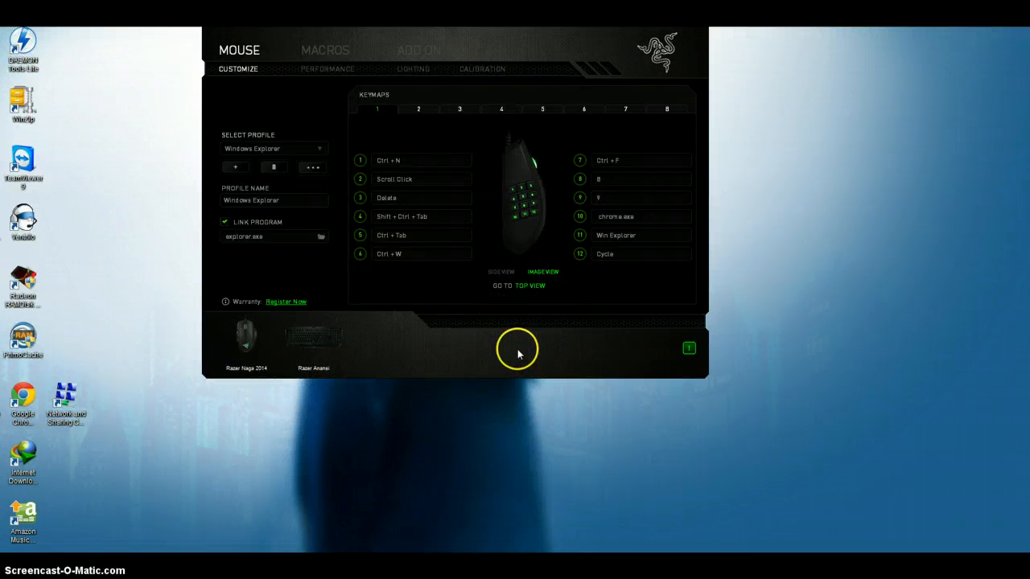
Display the recorded key events of the saved Win Explorer macro.
left_click(341, 53)
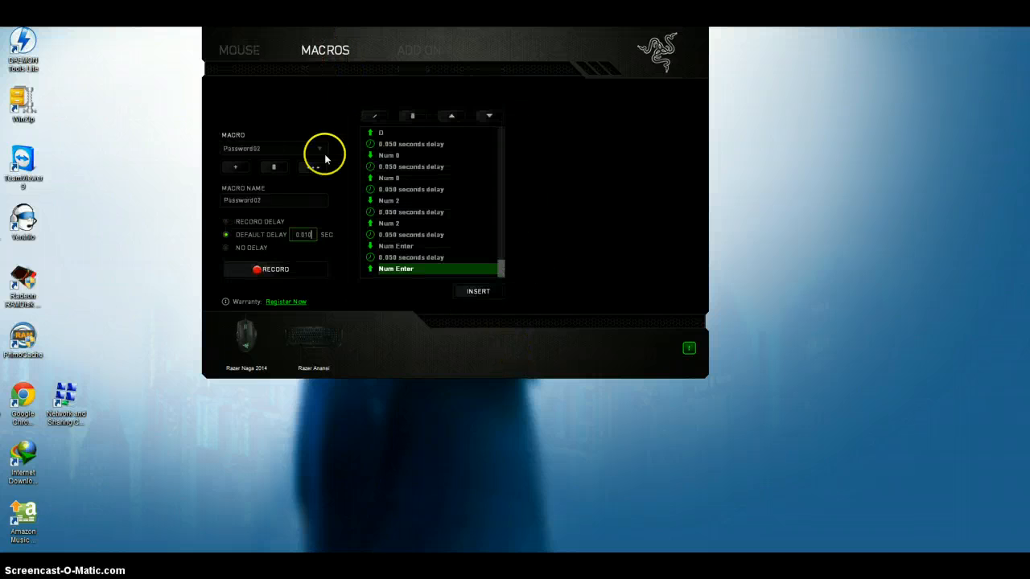
left_click(320, 151)
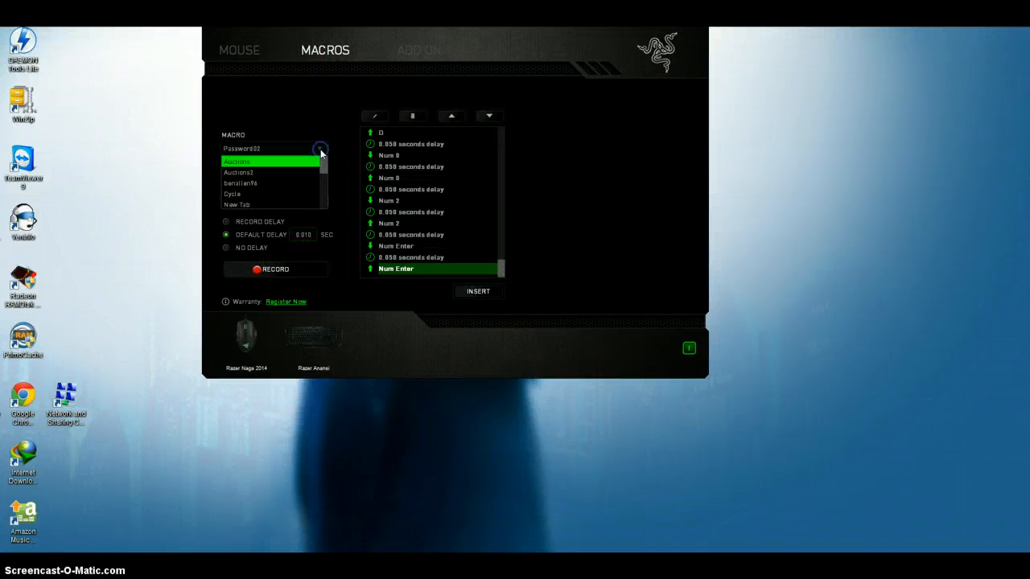
scroll(276, 180, "down", 3)
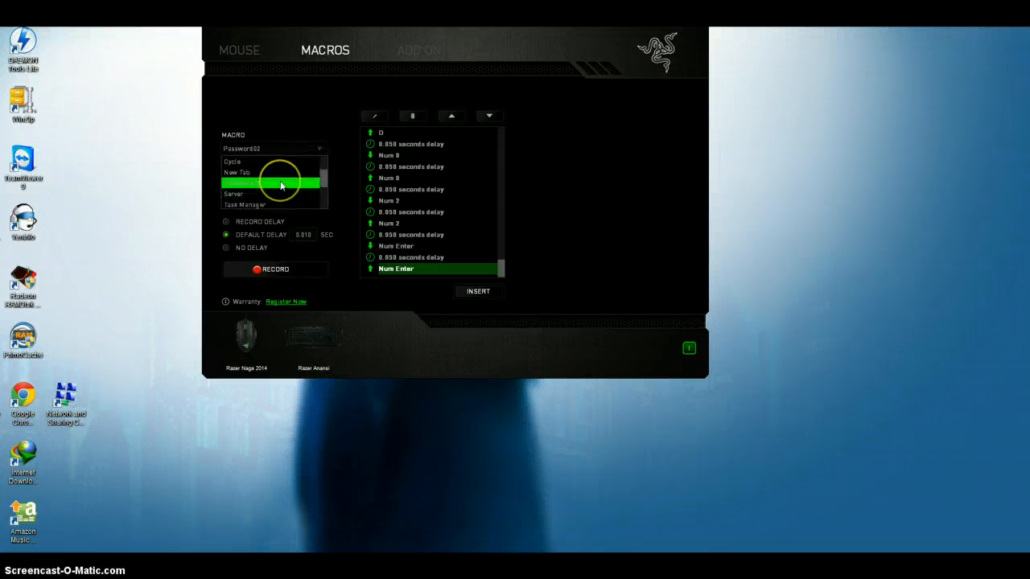
left_click(259, 197)
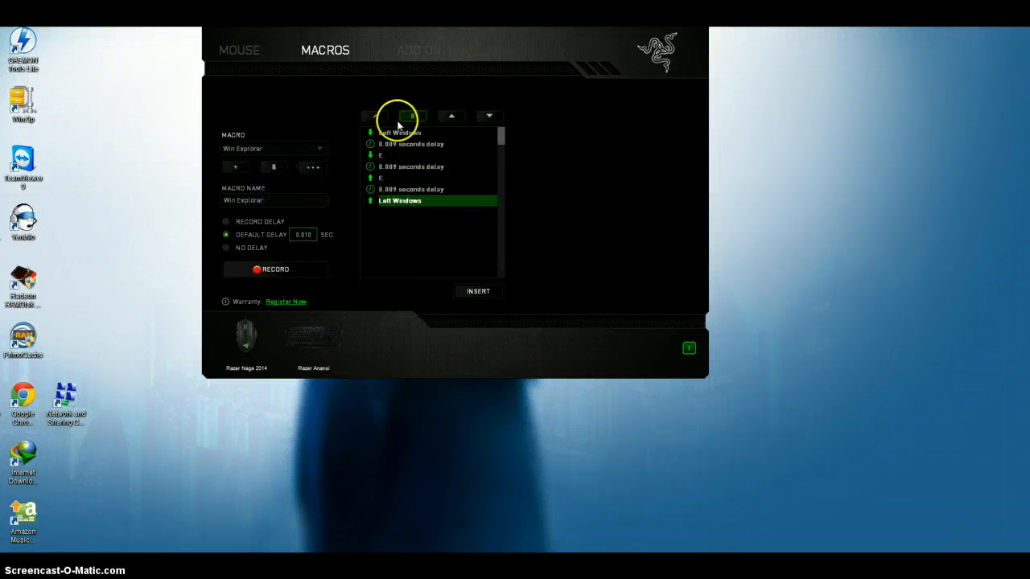
Create a new macro and name it Win Explorer 2.
left_click(235, 166)
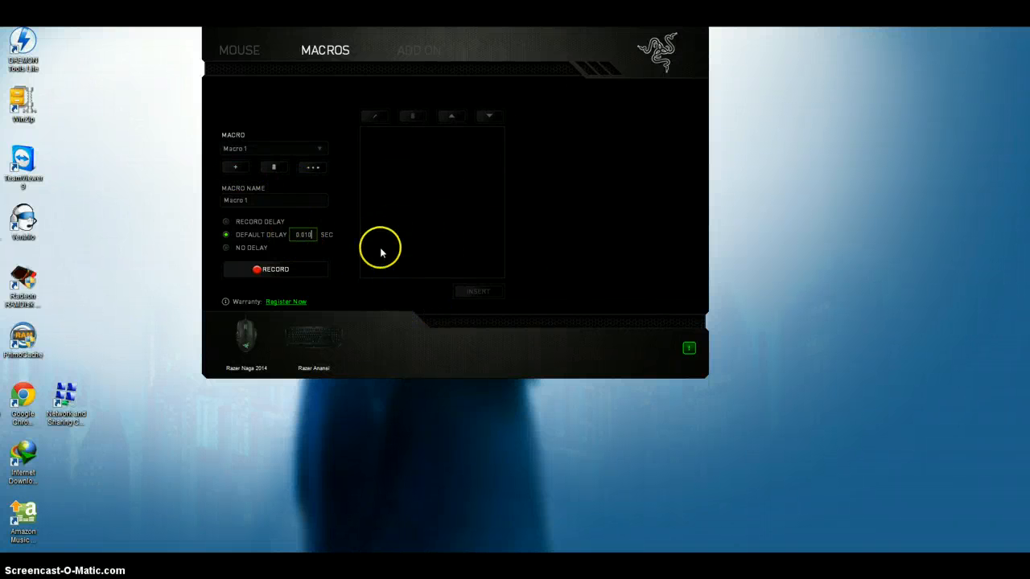
left_click(270, 199)
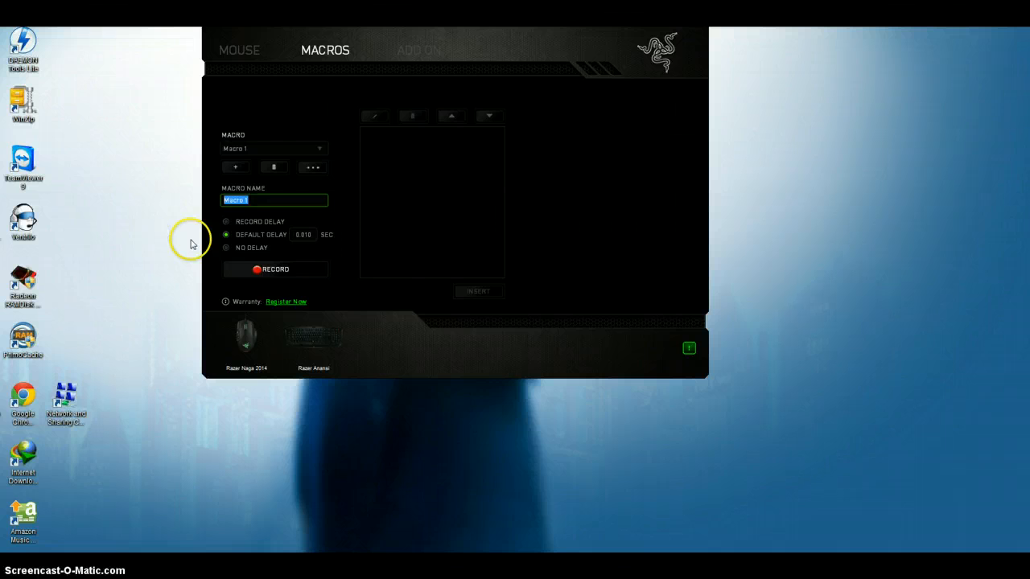
type("Win Explorer 2")
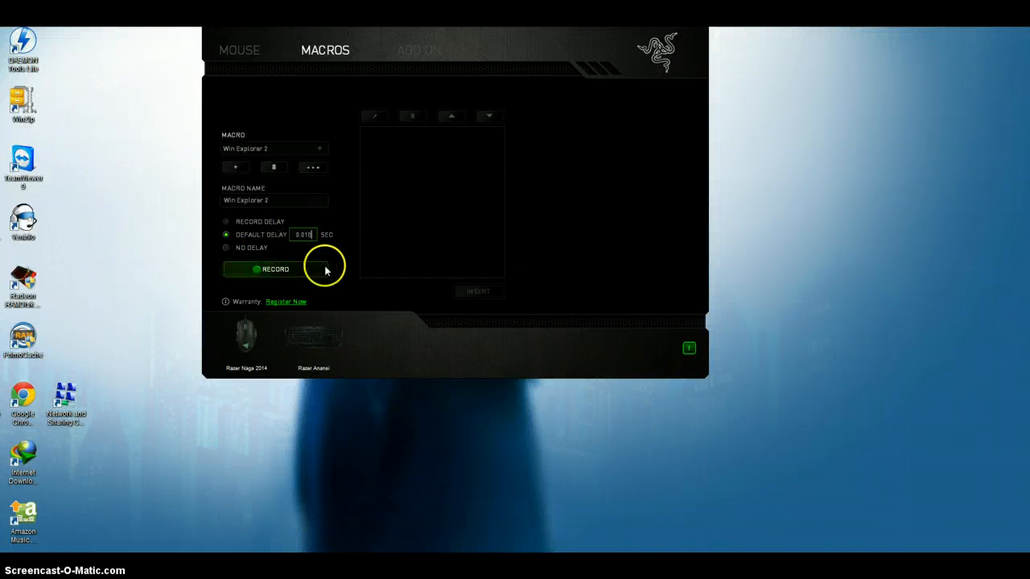
Record the Left Windows key followed by a separate E keystroke in the Win Explorer 2 macro.
left_click(300, 273)
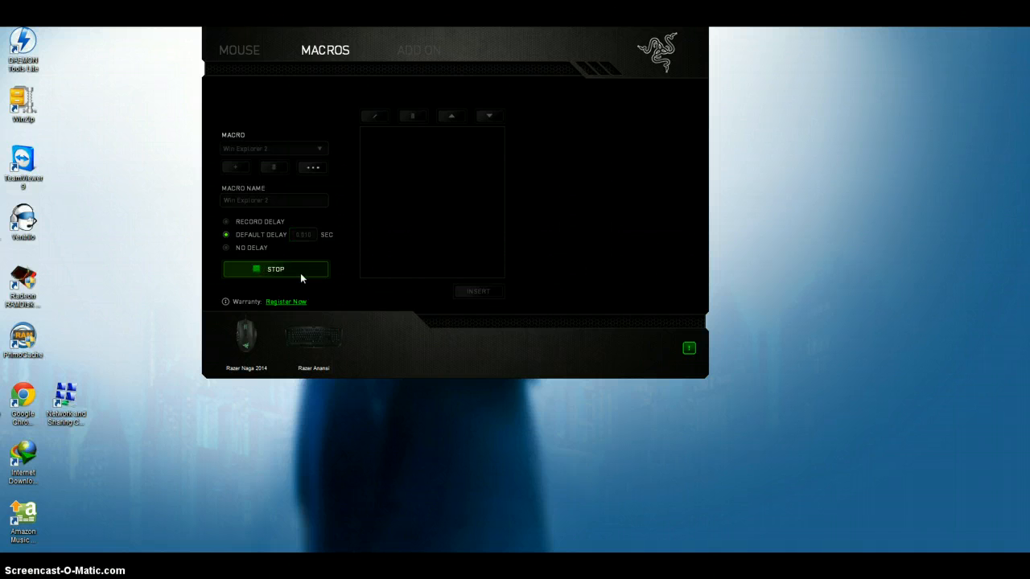
left_click(438, 256)
key("super")
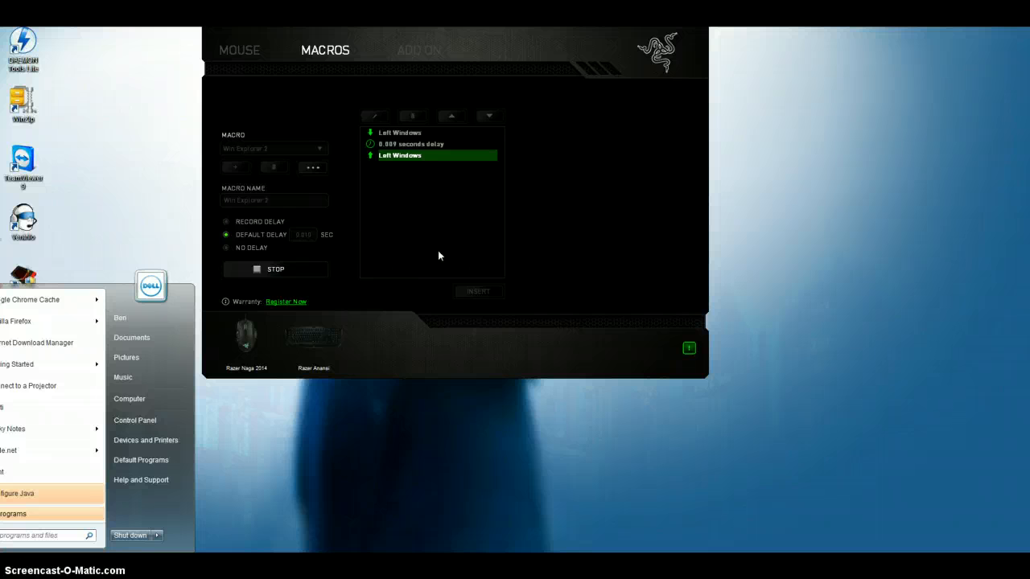
type("e")
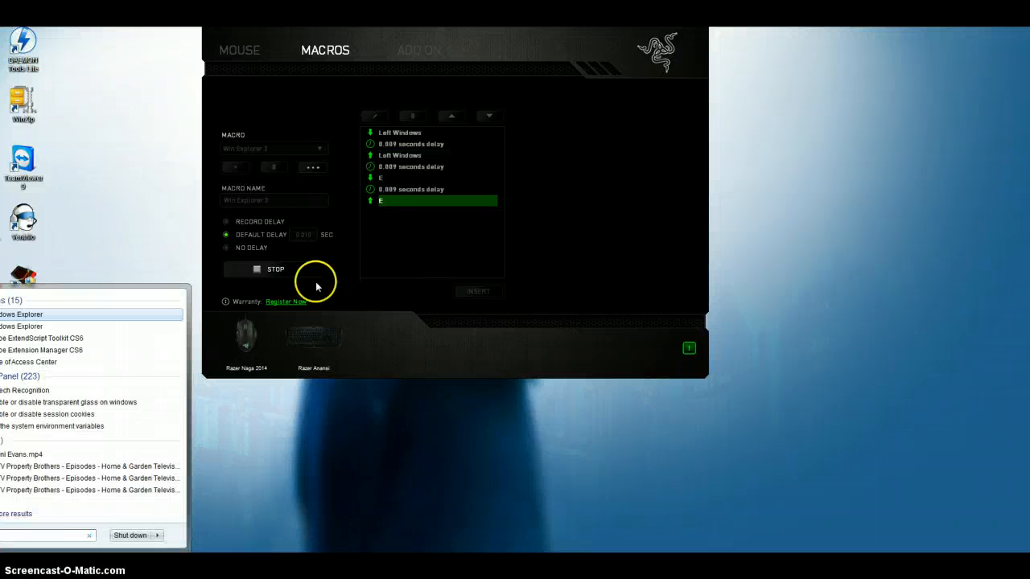
left_click(292, 278)
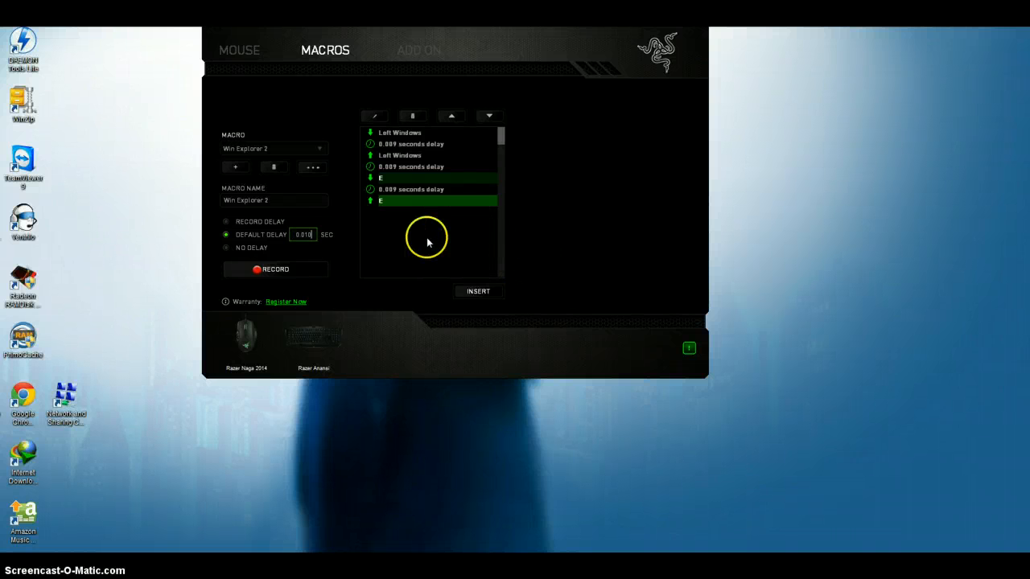
Try recording the Windows+E combination in the macro, close the Explorer window, stop recording, and delete all recorded events.
left_click(307, 269)
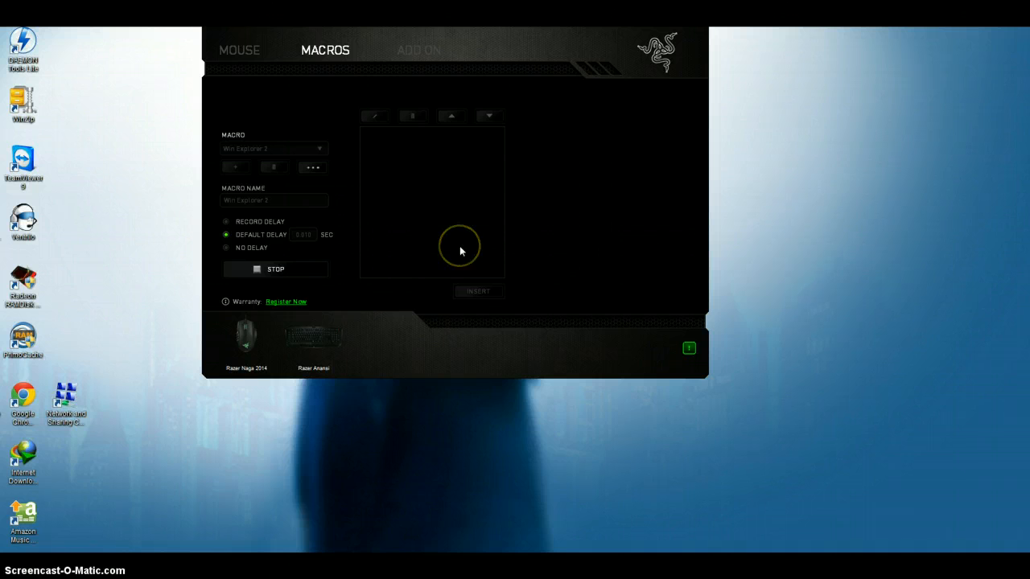
key("super")
key("super+e")
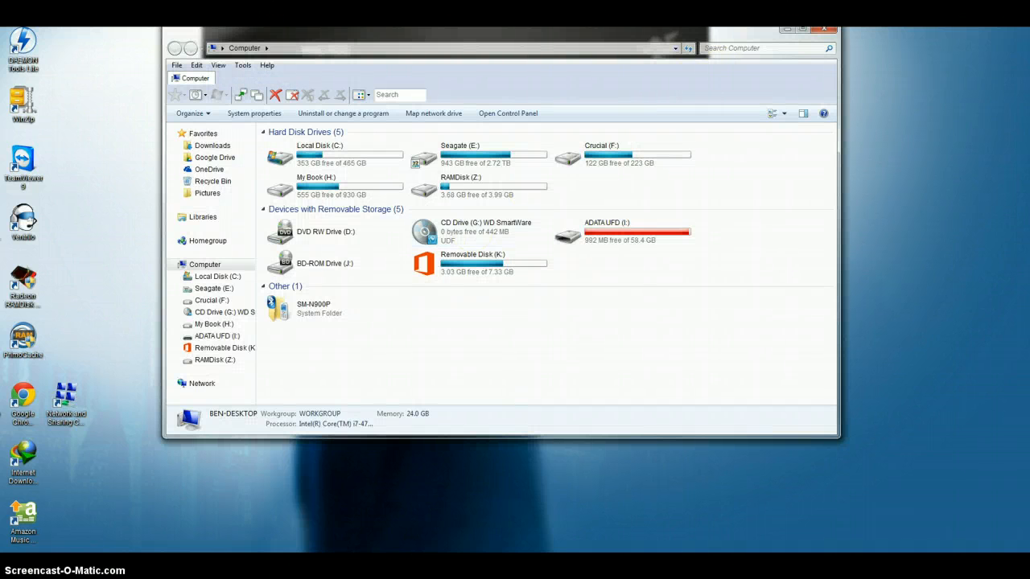
left_click(824, 29)
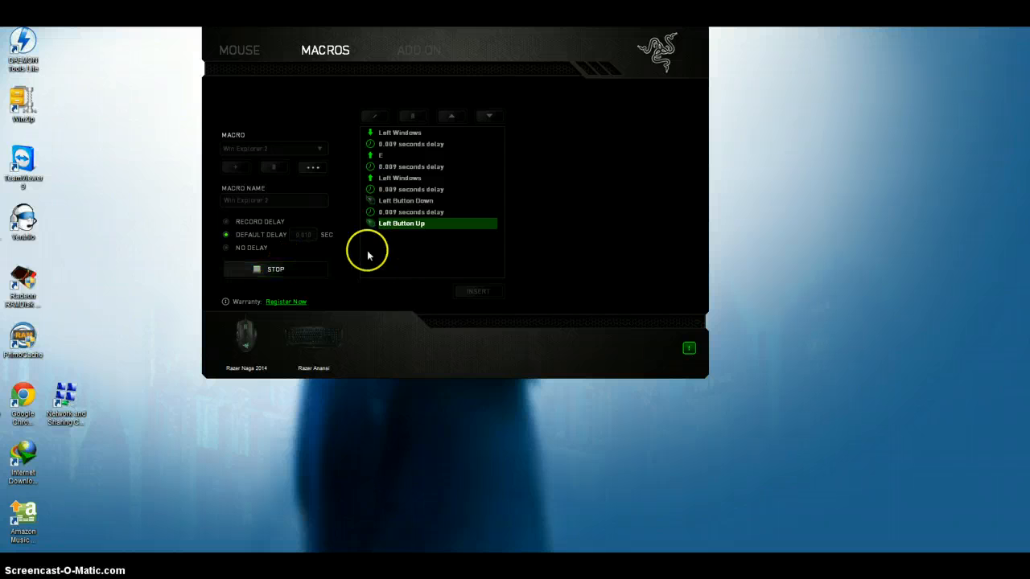
left_click(265, 267)
left_click(414, 116)
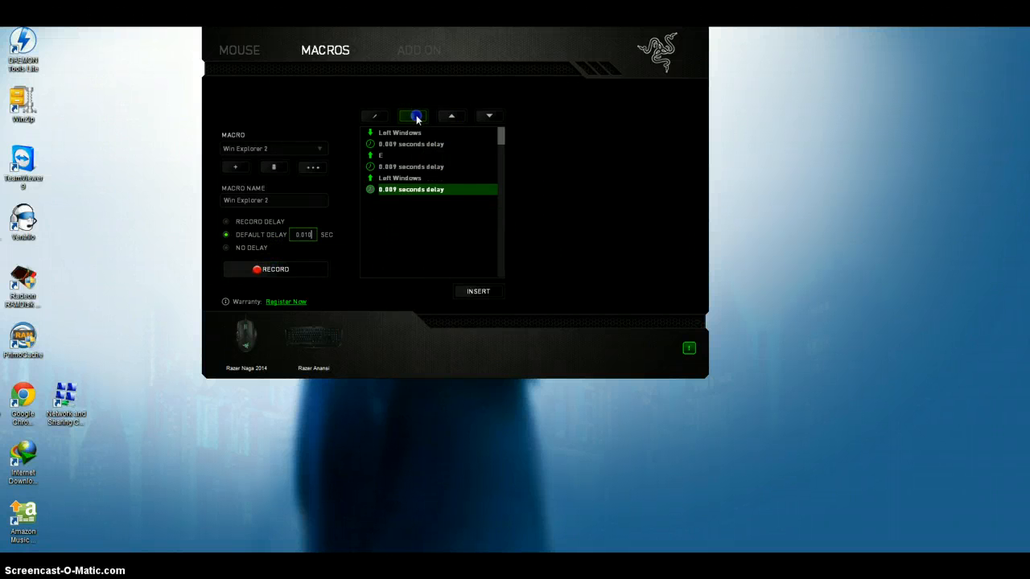
left_click(415, 116)
left_click(416, 116)
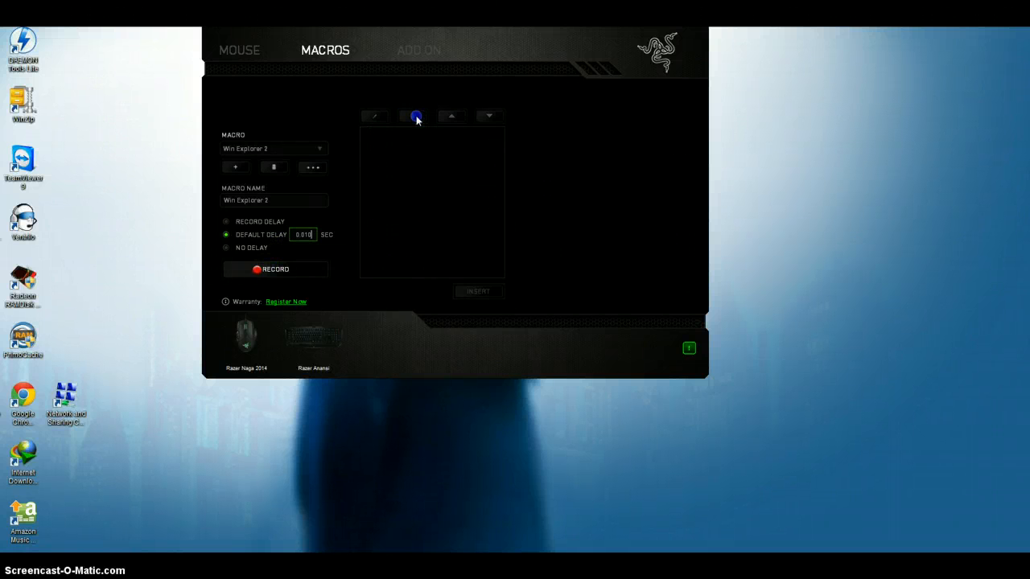
Record separate Left Windows and E keystrokes in the emptied Win Explorer 2 macro and stop recording.
left_click(302, 271)
key("super")
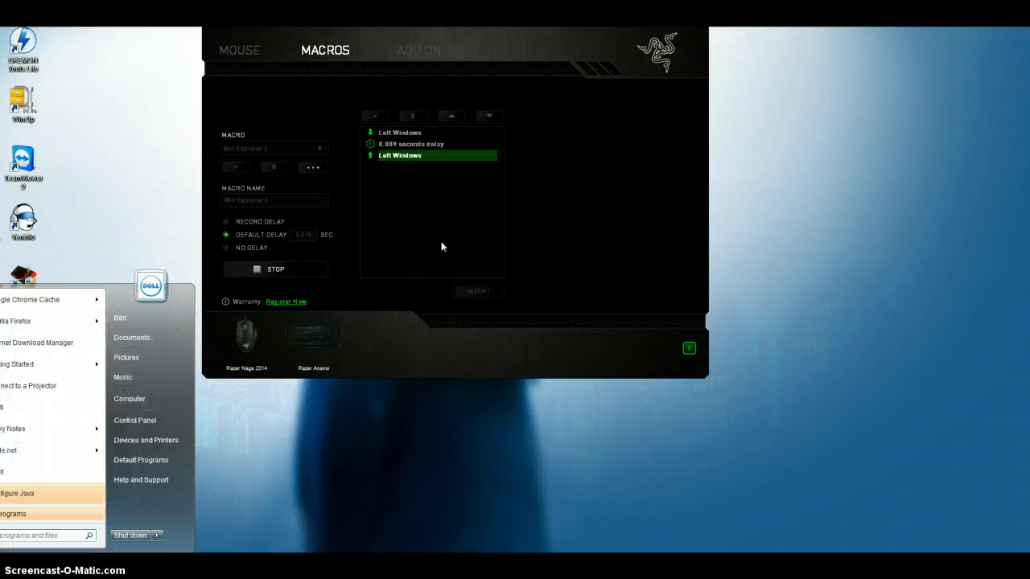
key("e")
left_click(288, 269)
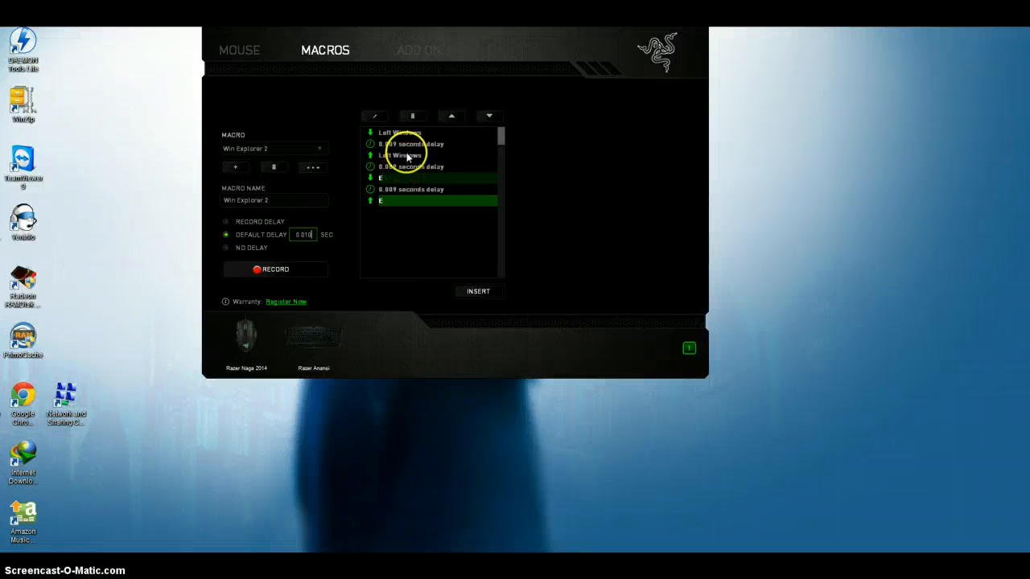
Reorder the macro events so the E key-down and a delay come before the Left Windows key release.
left_click(393, 183)
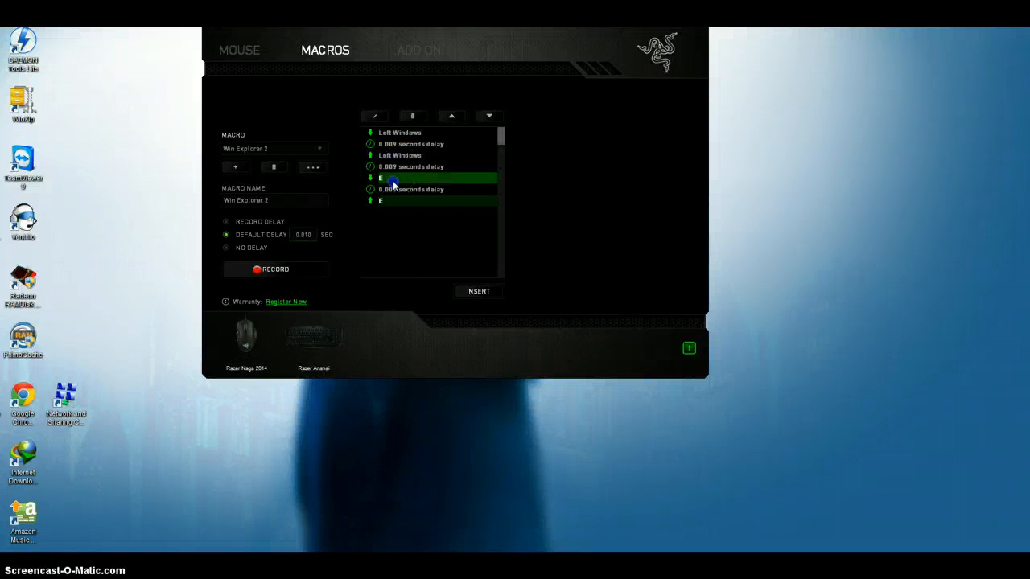
left_click(453, 115)
left_click(453, 116)
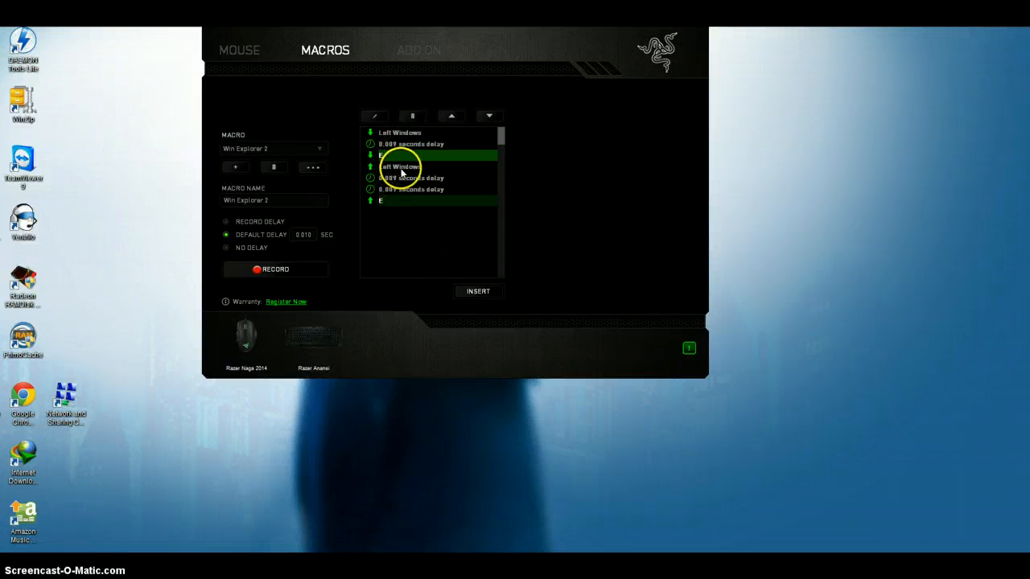
left_click(400, 169)
left_click(451, 116)
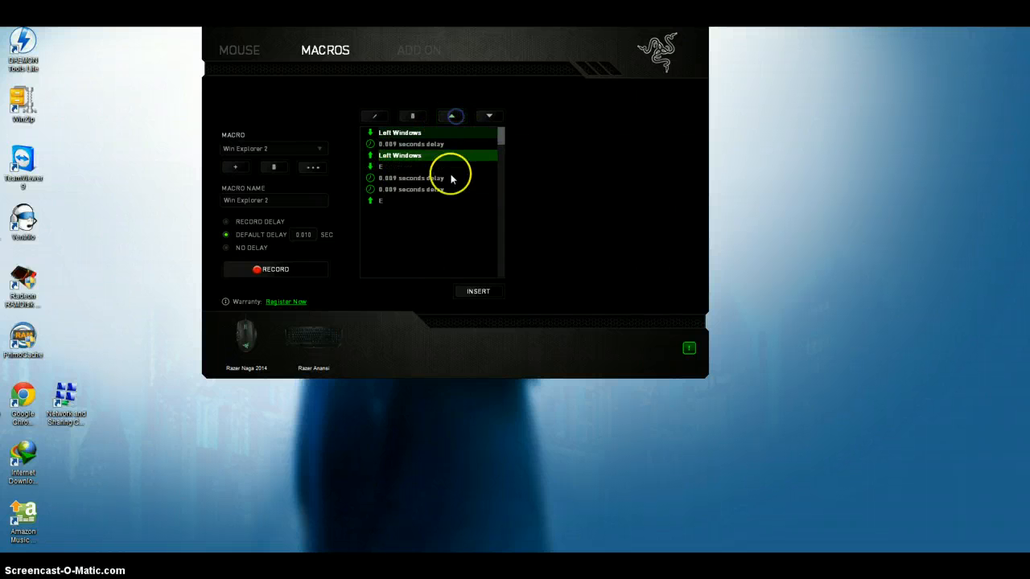
left_click(489, 119)
left_click(490, 118)
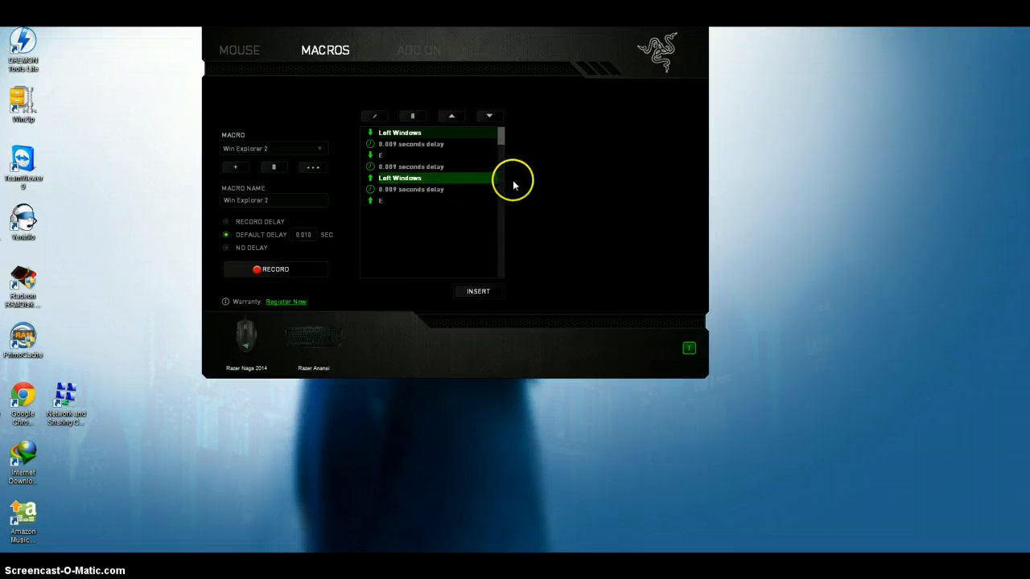
left_click(384, 158)
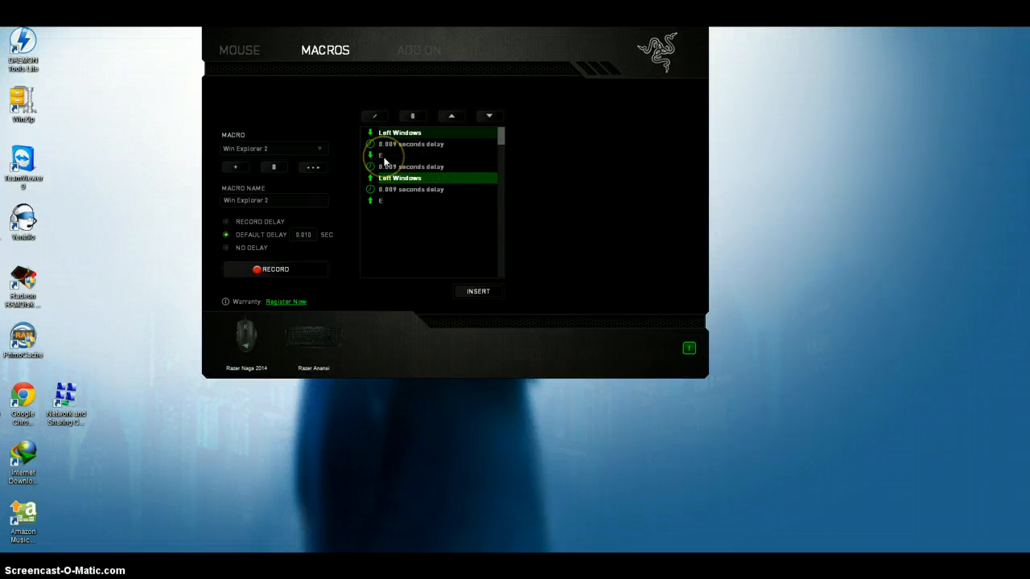
right_click(540, 174)
left_click(774, 186)
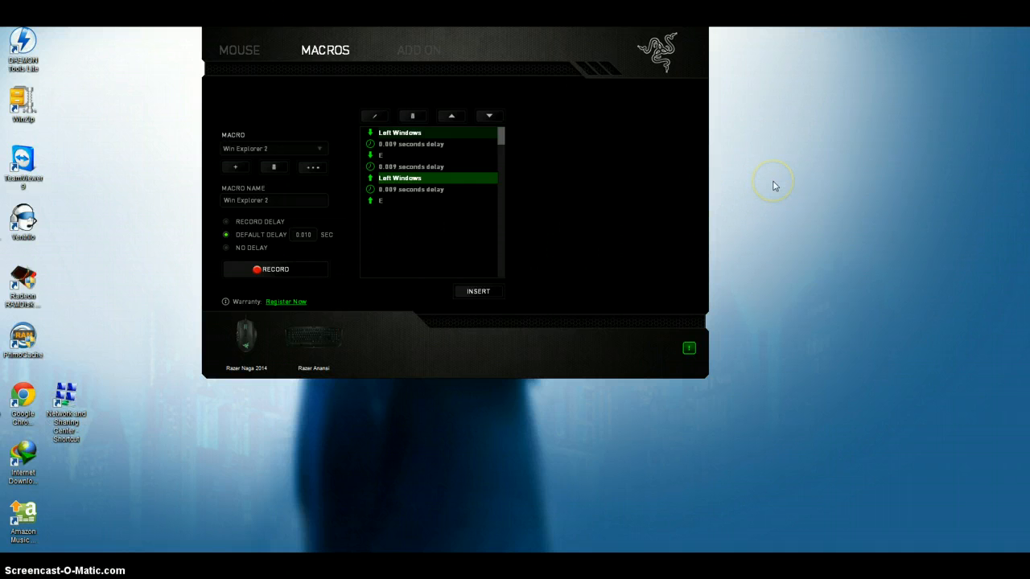
Cycle through the open windows twice in the 3D window switcher and return to the Razer macro window each time.
key("super+Tab")
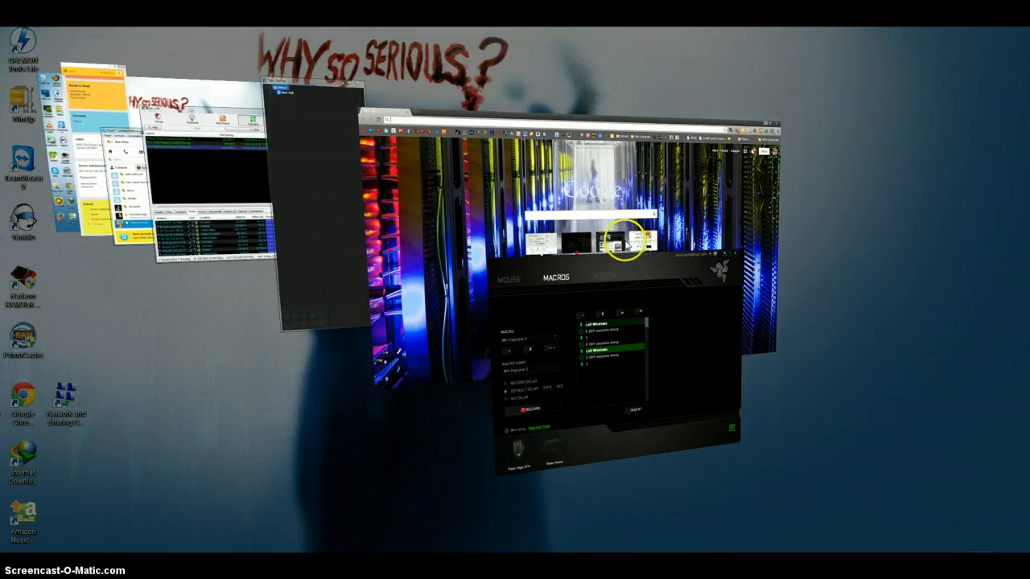
scroll(625, 247, "down", 6)
scroll(623, 246, "down", 5)
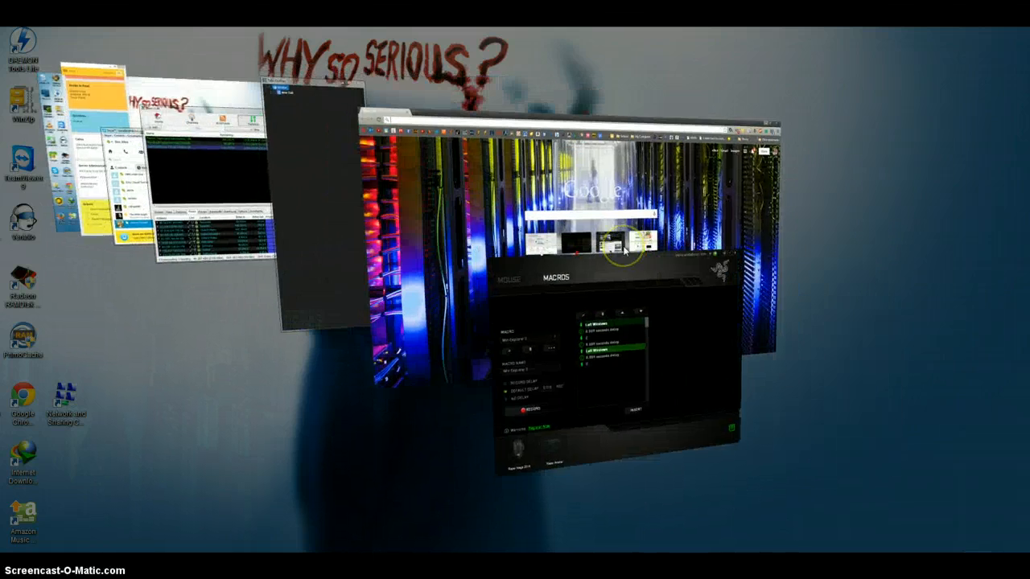
scroll(623, 245, "down", 1)
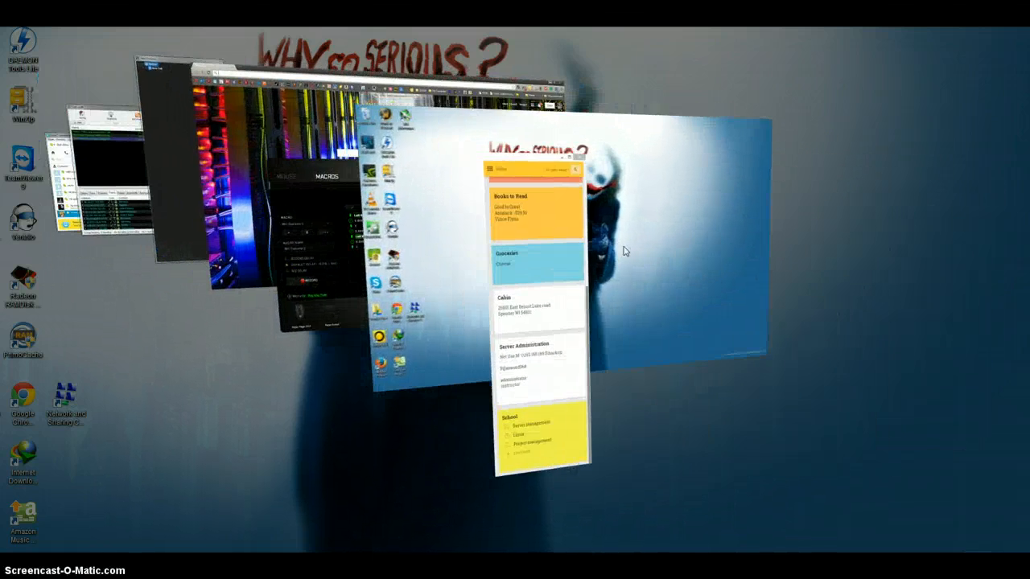
scroll(622, 246, "down", 1)
left_click(387, 279)
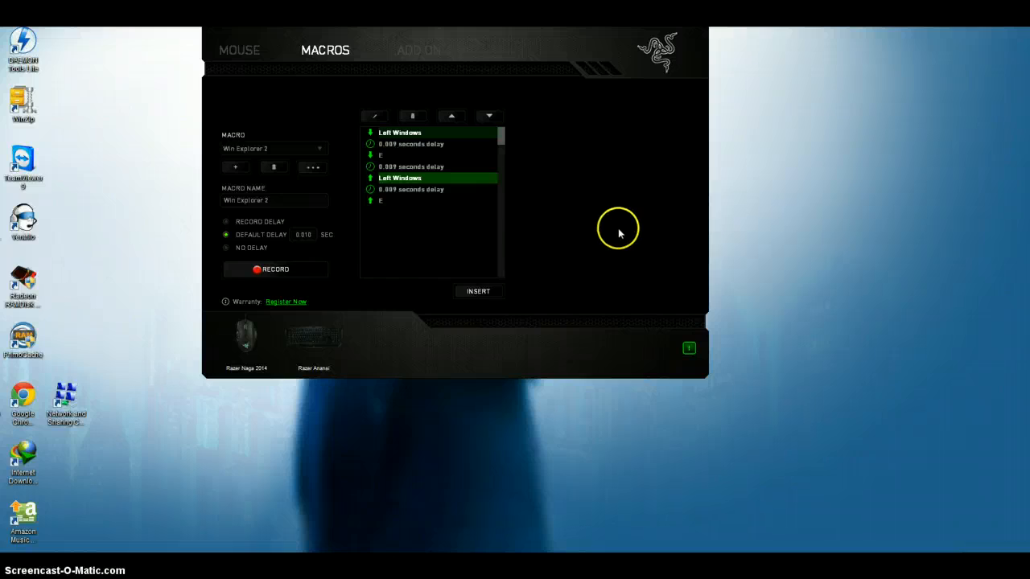
key("super+Tab")
scroll(604, 228, "down", 3)
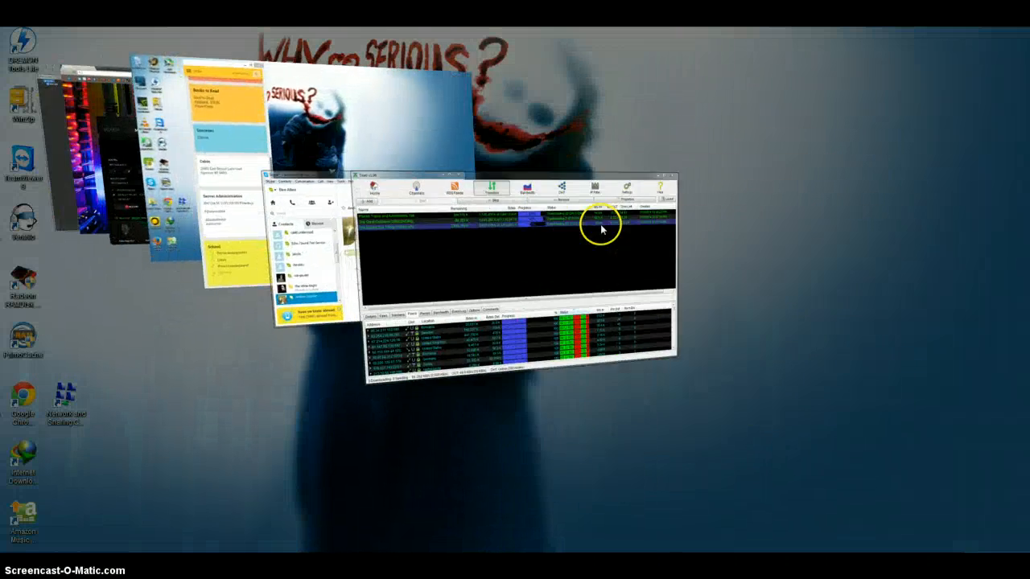
scroll(600, 228, "down", 2)
scroll(702, 322, "down", 1)
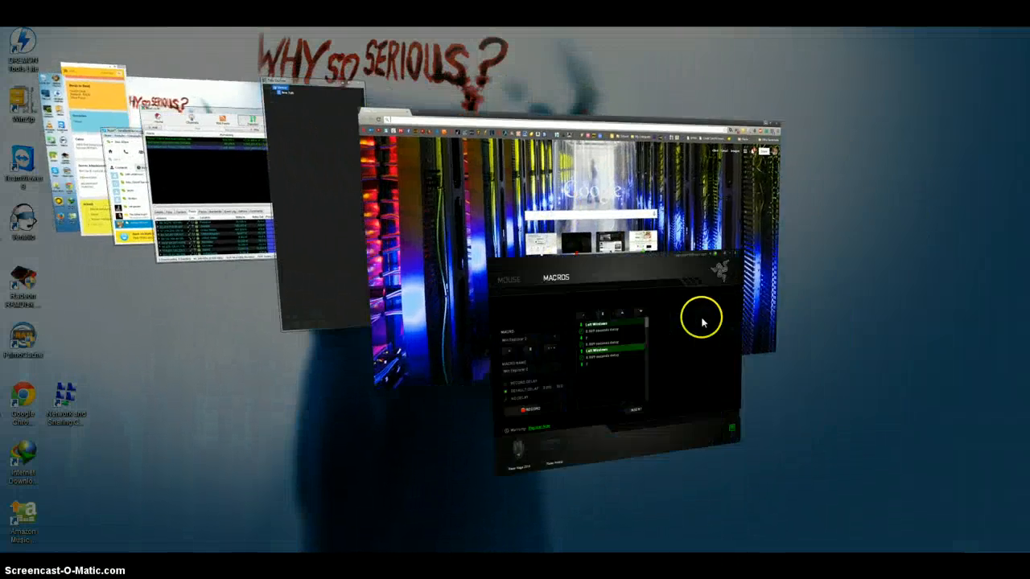
scroll(702, 322, "down", 1)
left_click(430, 276)
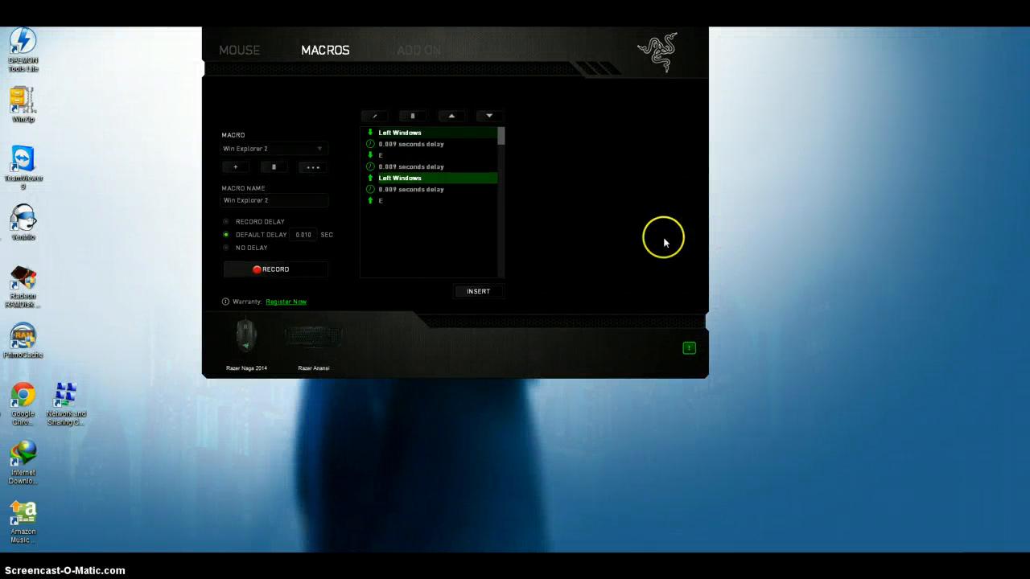
Load the Cycle macro to examine its recorded key events and return to the mouse button customization page.
left_click(612, 229)
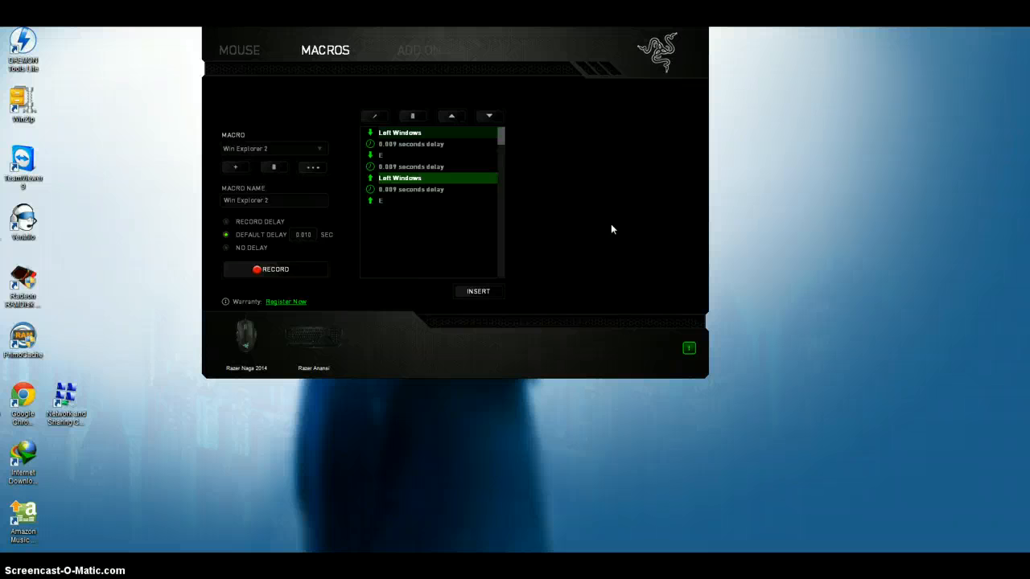
left_click(313, 150)
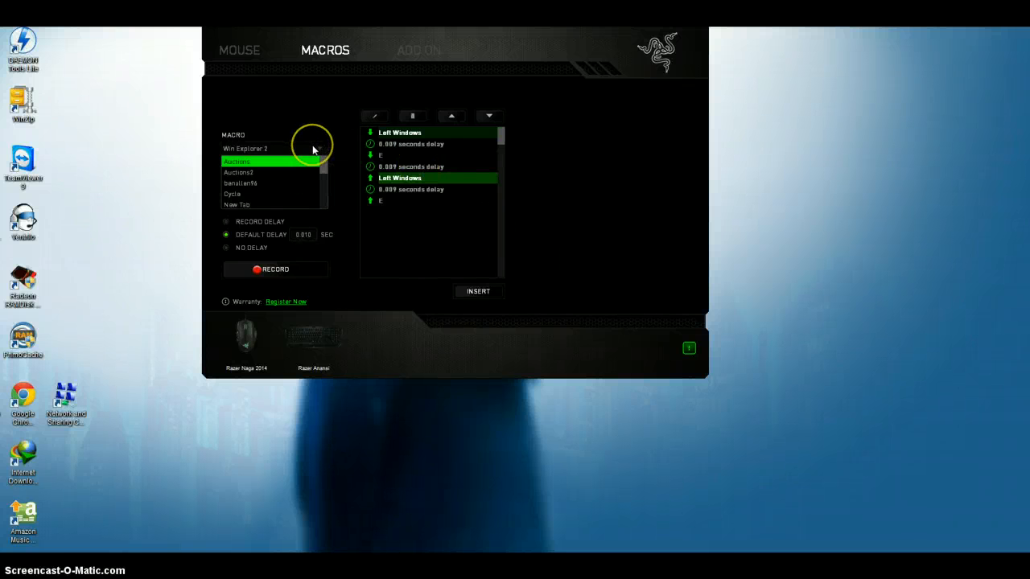
left_click(274, 194)
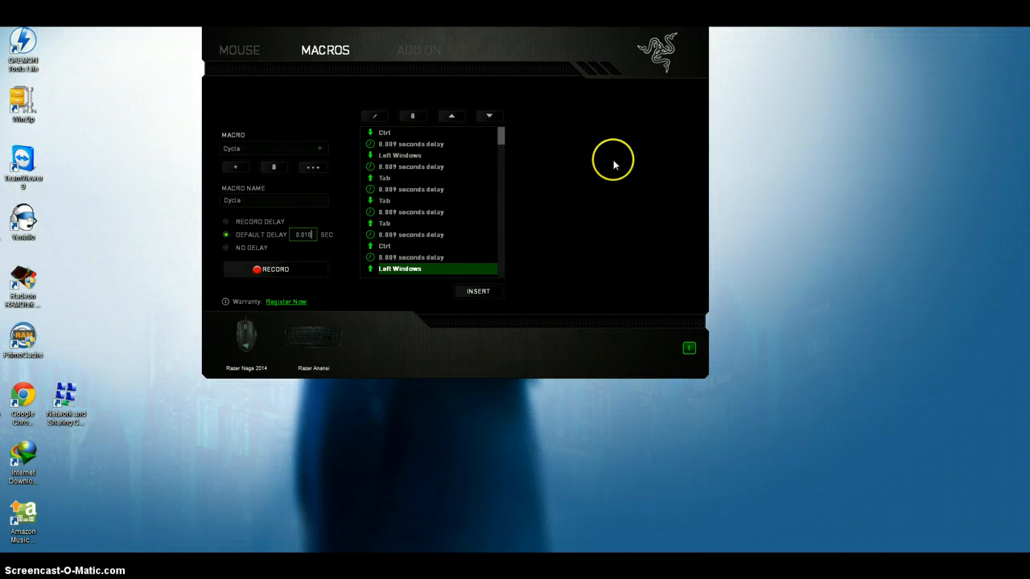
left_click(251, 49)
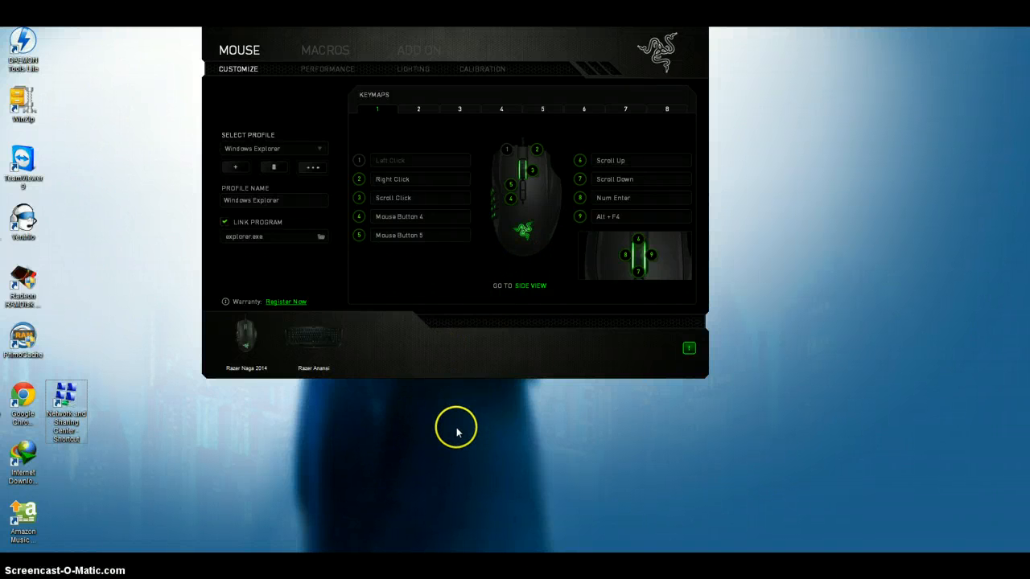
Open a new Explorer window on Computer and open Seagate (E:) and its InifiniteSkills folder in separate tabs.
key("super+e")
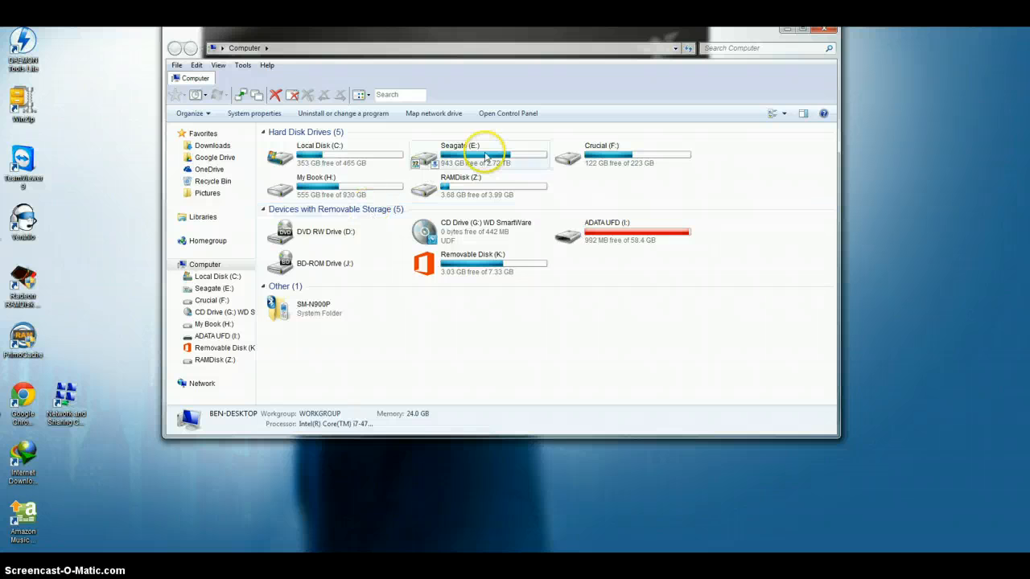
double_click(485, 156)
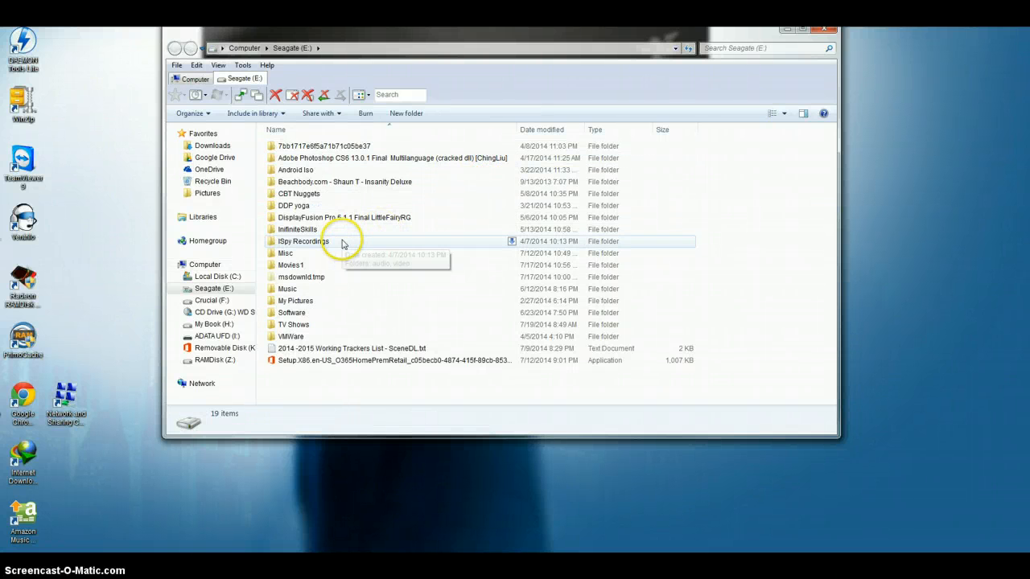
double_click(311, 234)
double_click(470, 270)
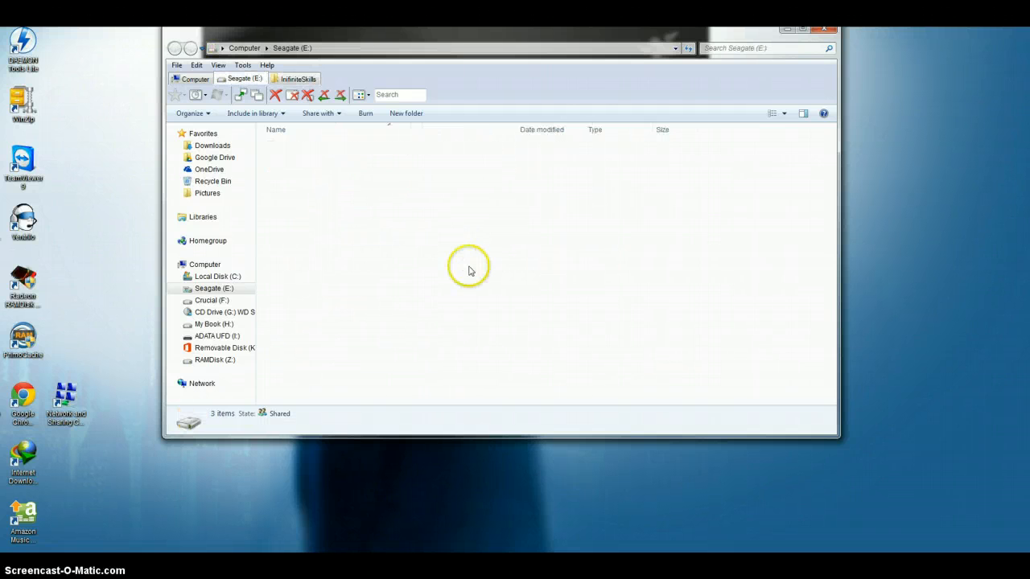
Switch back and forth among the Computer, Seagate (E:) and InifiniteSkills tabs and close the Explorer window.
key("ctrl+shift+Tab")
key("ctrl+Tab")
key("ctrl+Tab")
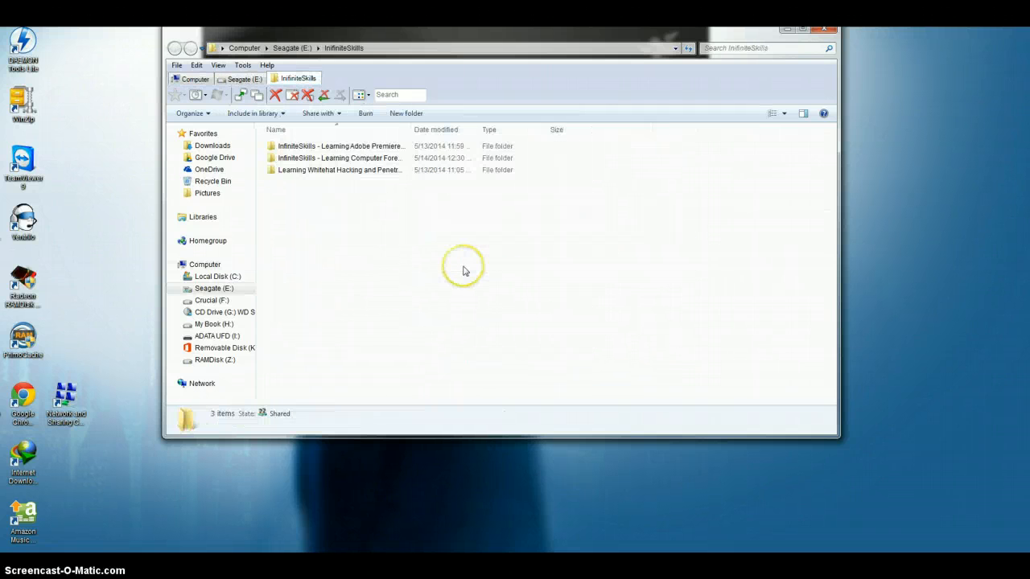
key("ctrl+shift+Tab")
key("ctrl+shift+Tab")
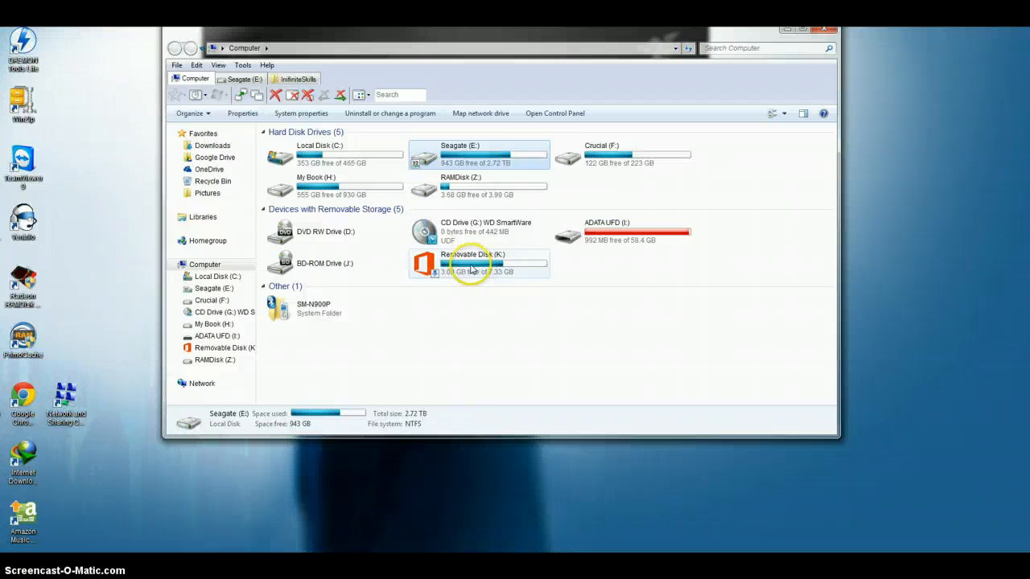
key("ctrl+Tab")
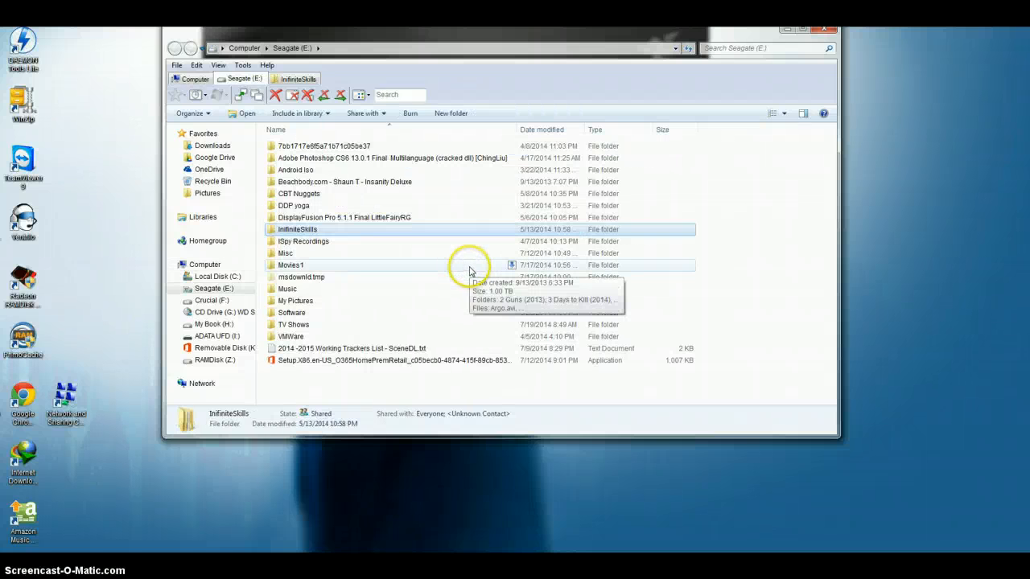
key("alt+F4")
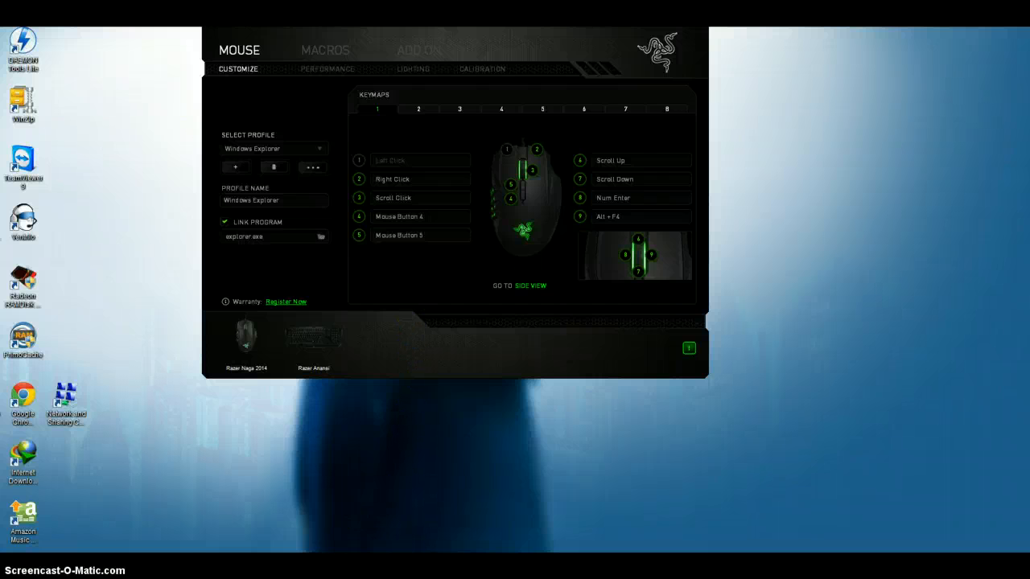
Switch to Google Chrome and cycle back and forth through its open tabs, ending on the New Tab page.
left_click(351, 563)
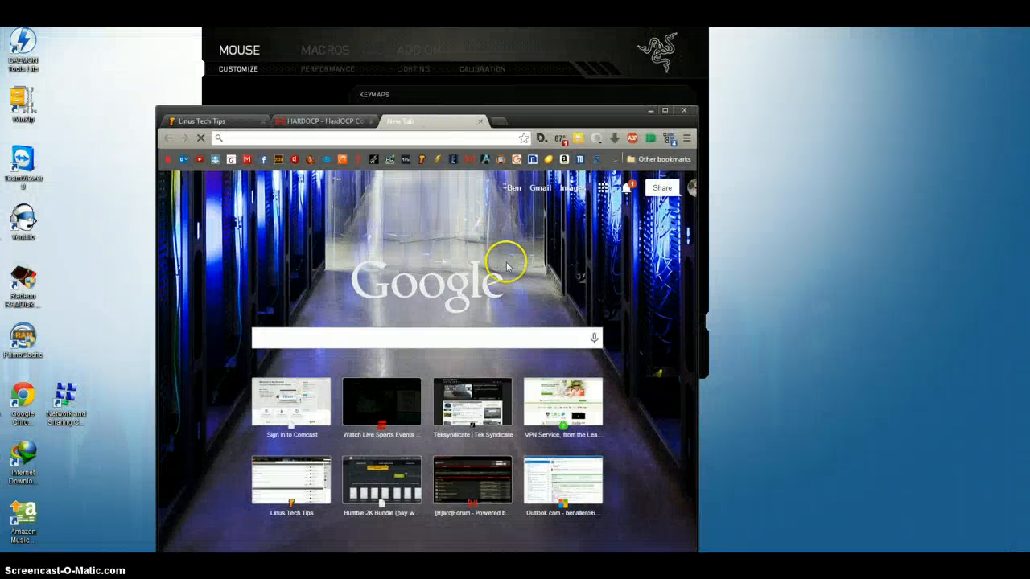
key("ctrl+shift+Tab")
key("ctrl+shift+Tab")
key("ctrl+shift+Tab")
key("ctrl+shift+Tab")
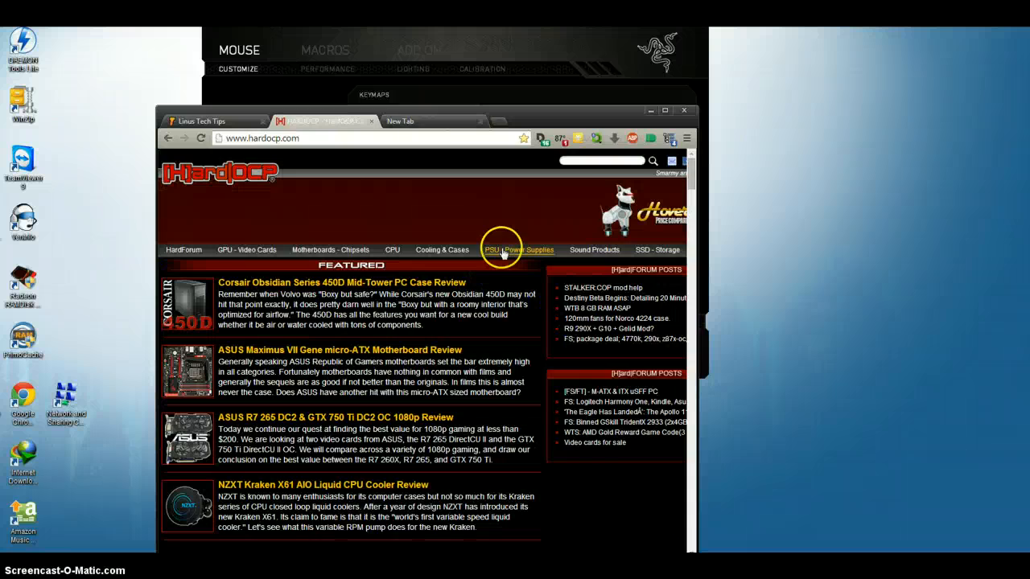
key("ctrl+Tab")
key("ctrl+shift+Tab")
key("ctrl+Tab")
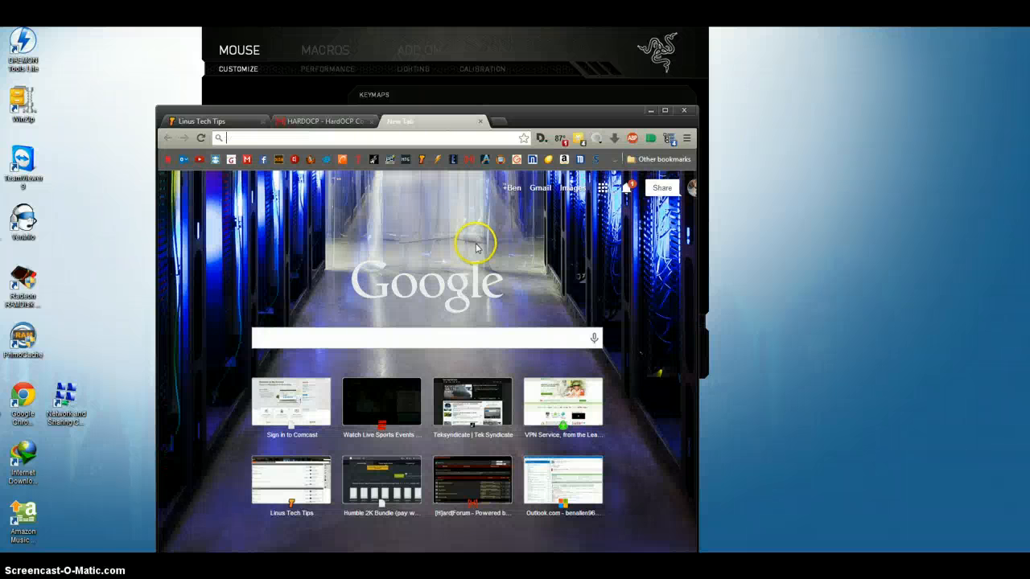
Try to close and reopen the New Tab page, and close the restored TigerDirect browser window.
key("ctrl+w")
key("ctrl+shift+t")
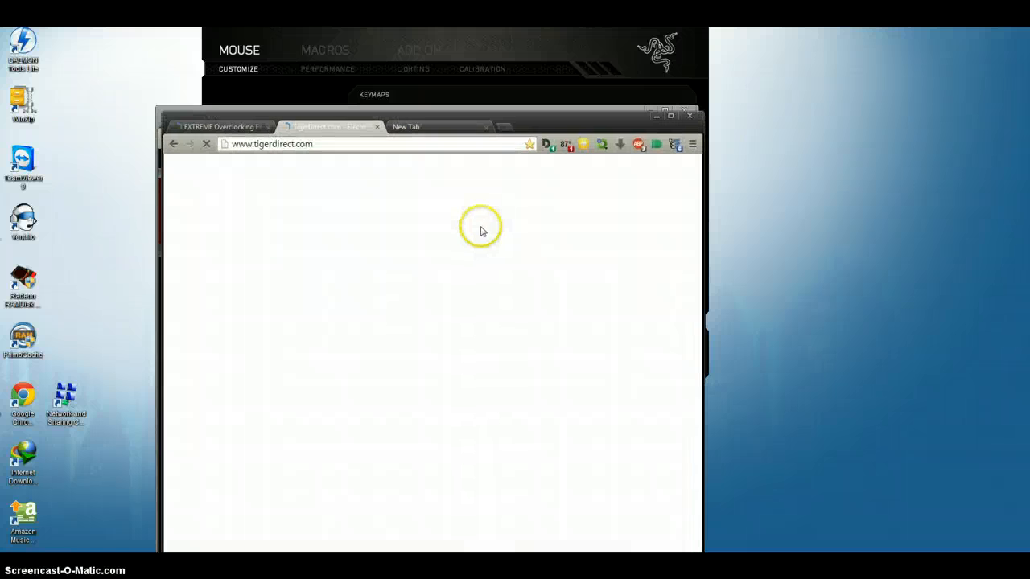
left_click(689, 115)
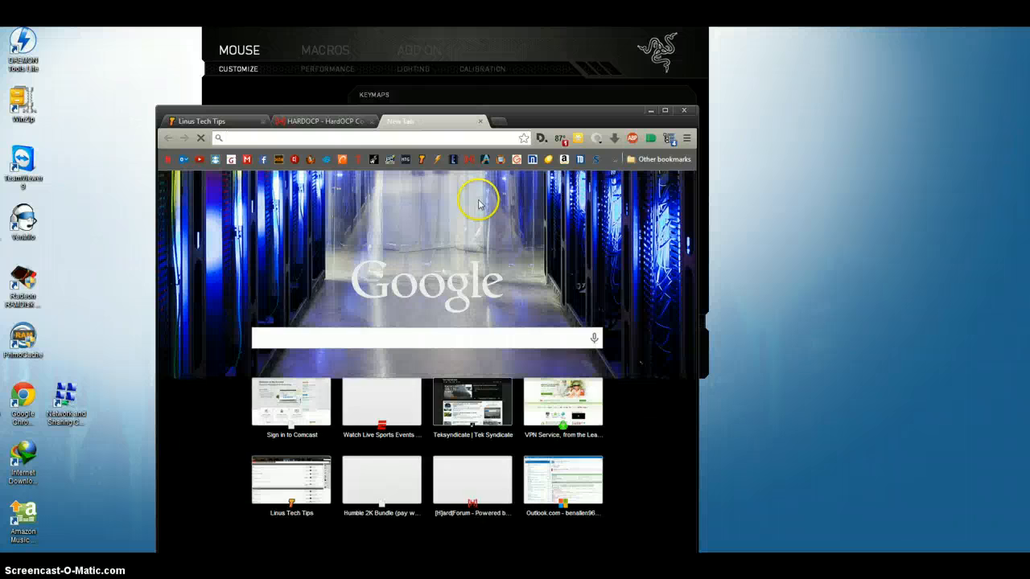
Load the bookmarked forums.extremeoverclocking.com in the current tab and hddguru.com in a new tab.
left_click(454, 159)
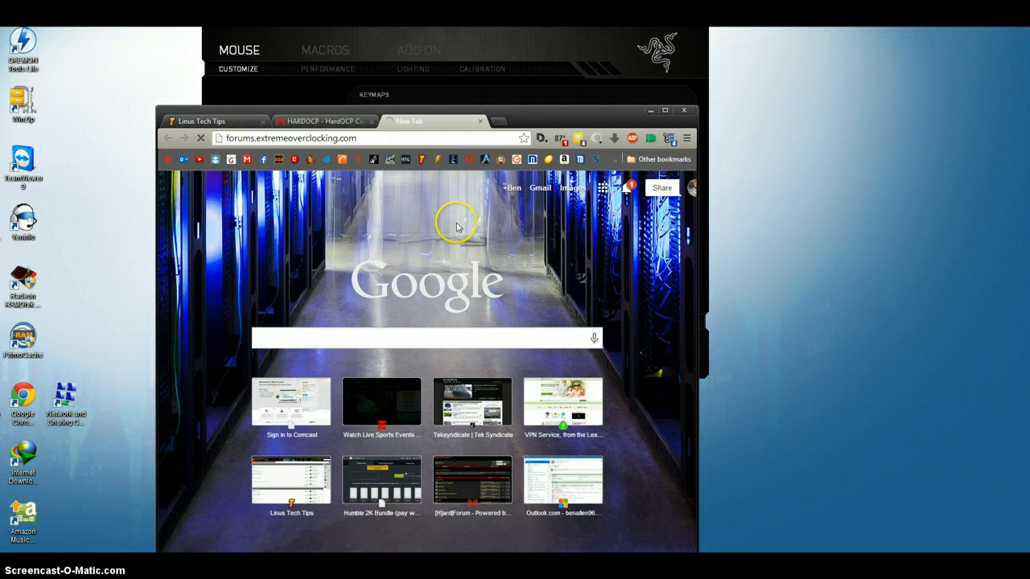
key("ctrl+t")
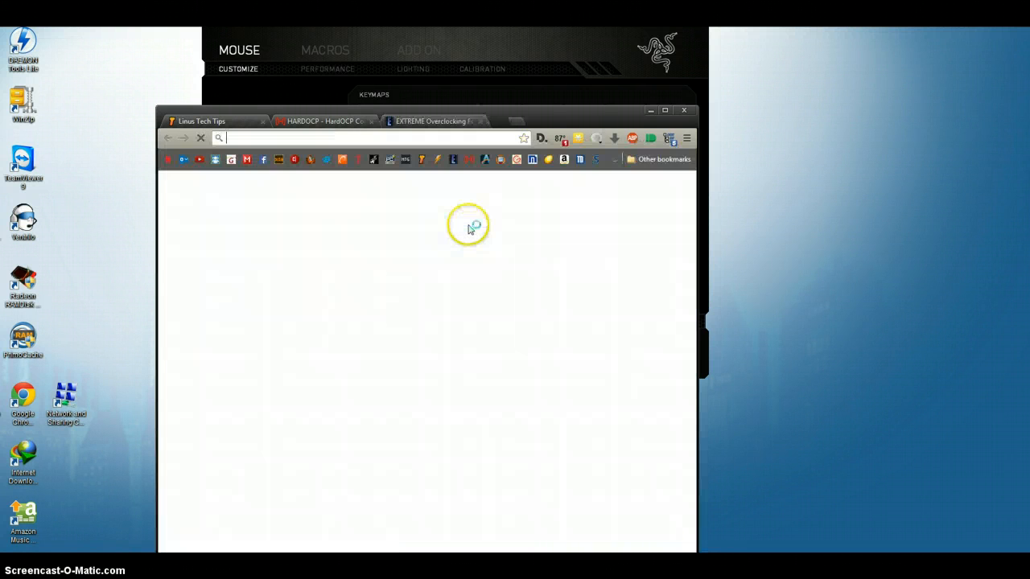
left_click(514, 159)
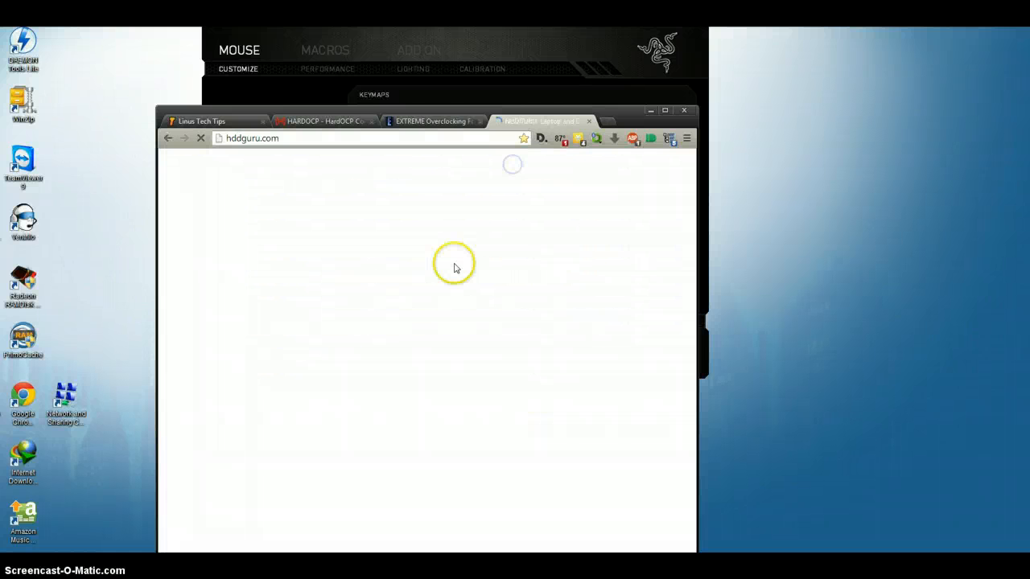
Close the hddguru.com tab and reopen it, twice in a row.
key("ctrl+w")
key("ctrl+shift+t")
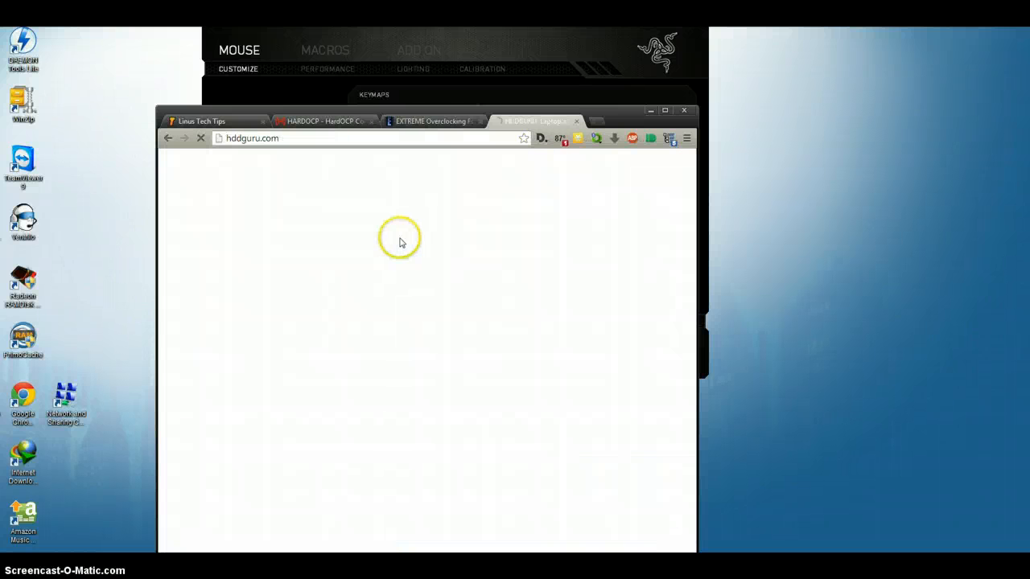
key("ctrl+w")
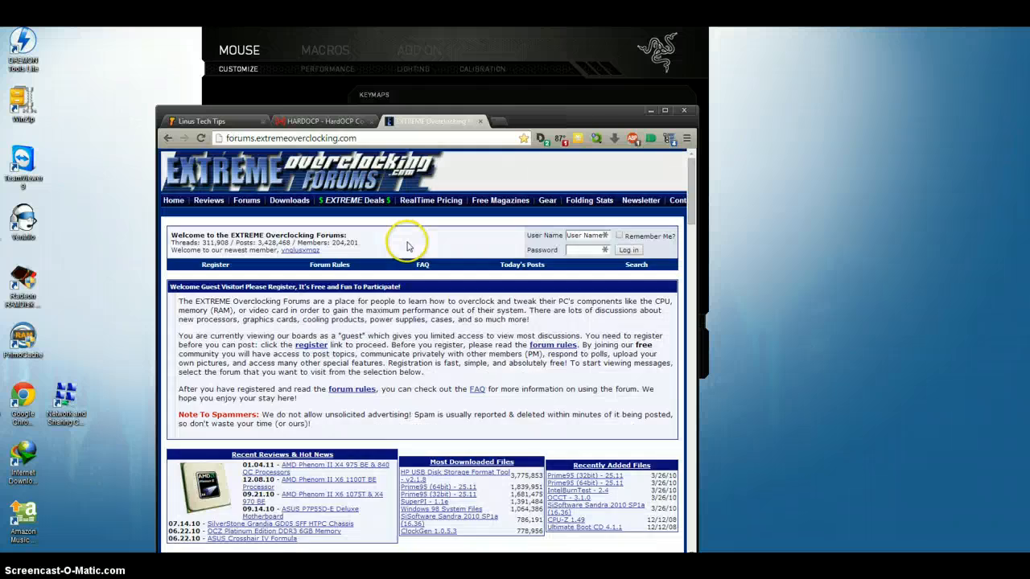
key("ctrl+shift+t")
Cycle back to the EXTREME Overclocking Forums tab, reload the page and close that tab.
key("ctrl+shift+Tab")
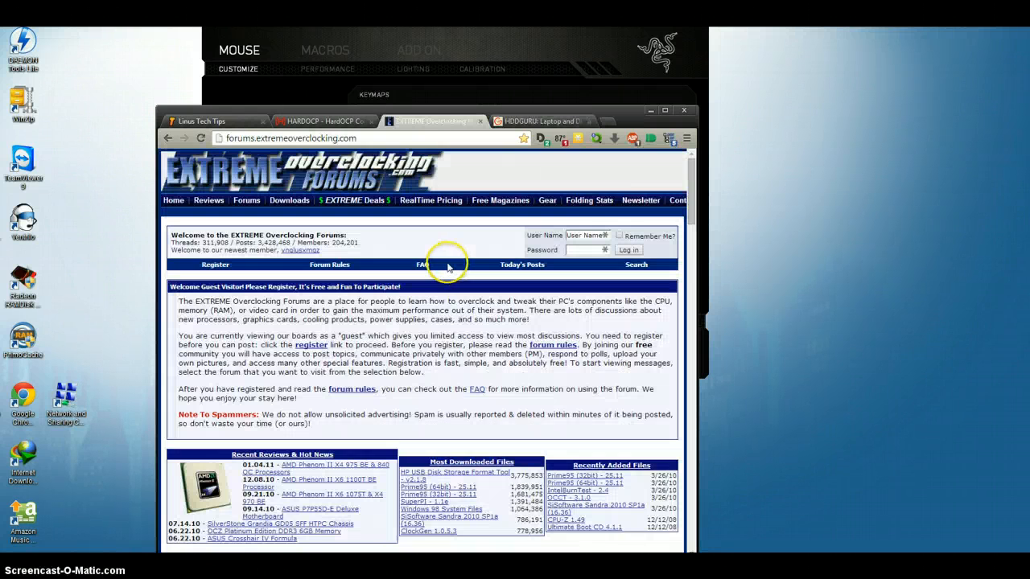
key("ctrl+shift+Tab")
key("ctrl+Tab")
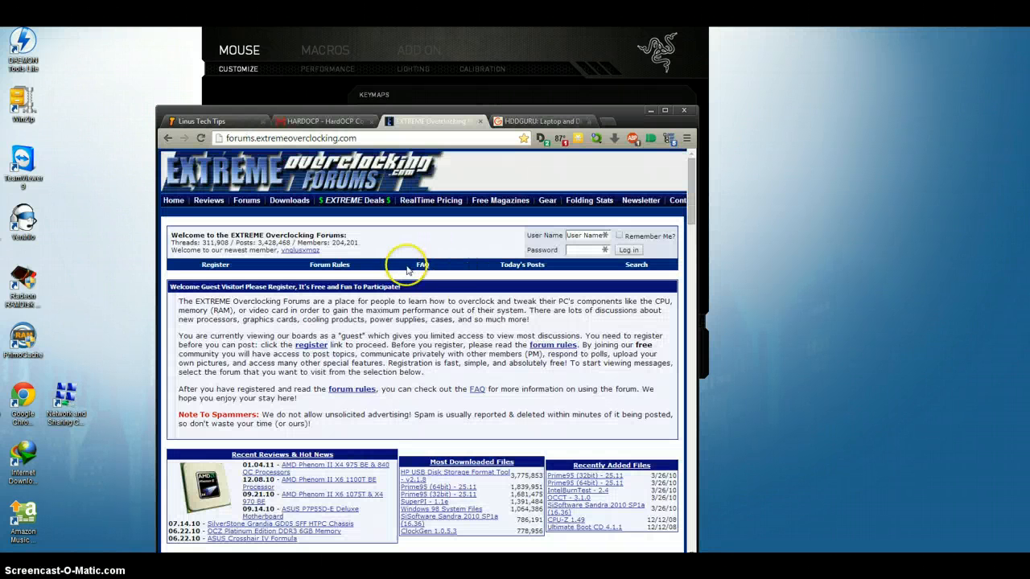
key("F5")
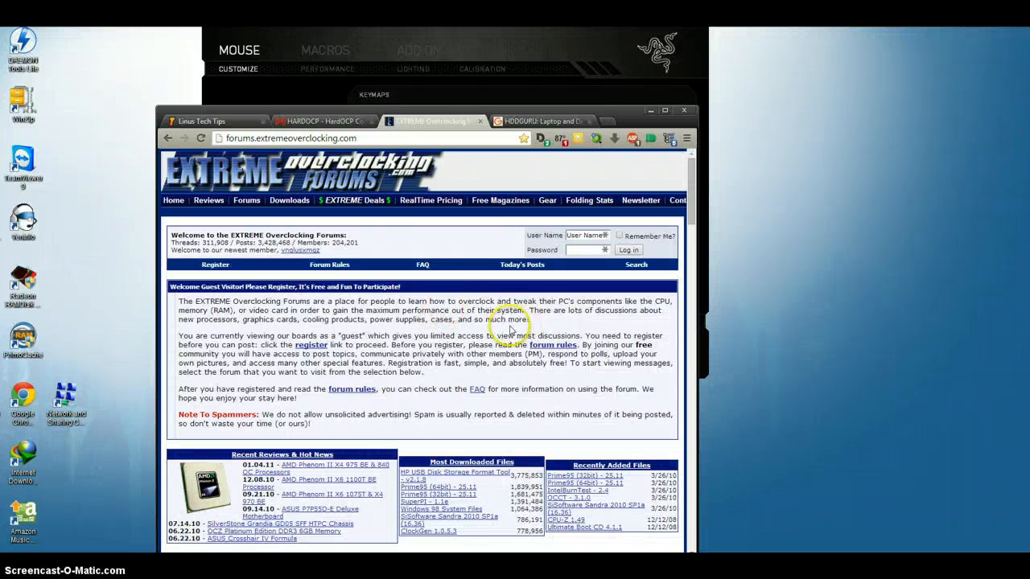
key("ctrl+w")
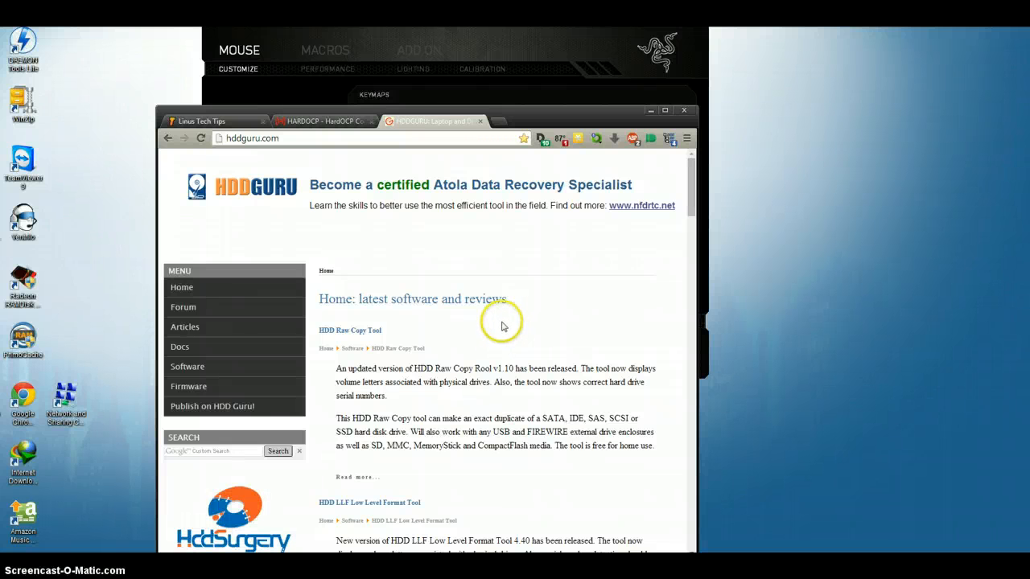
Open and dismiss the find-in-page search on hddguru.com, and open and close a blank new tab.
key("ctrl+f")
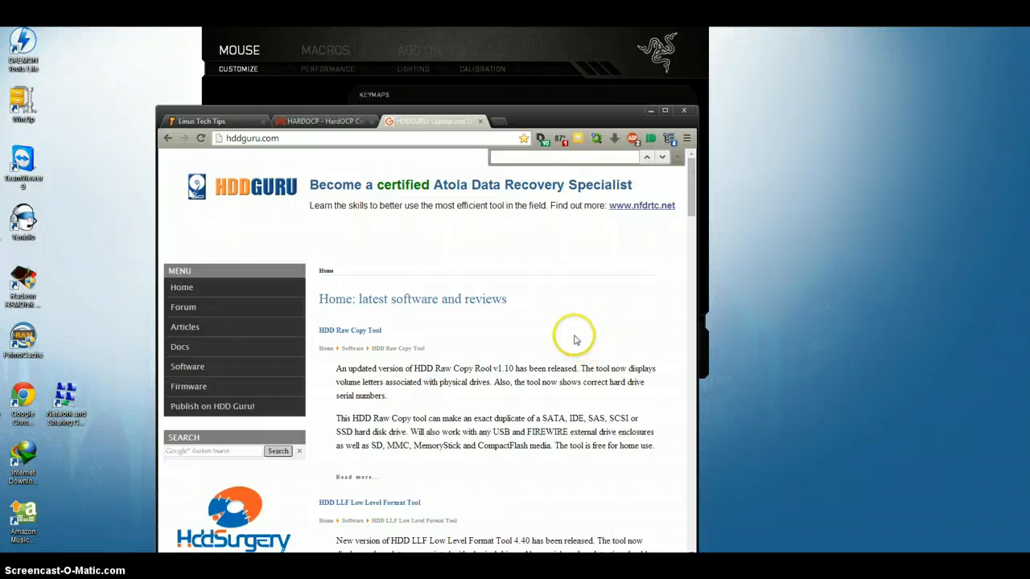
key("Escape")
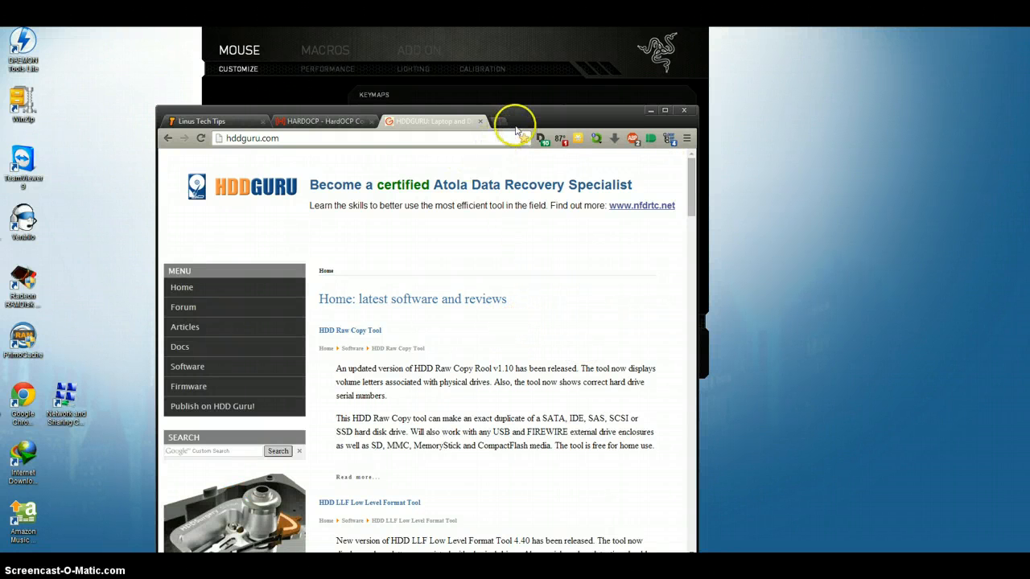
key("ctrl+t")
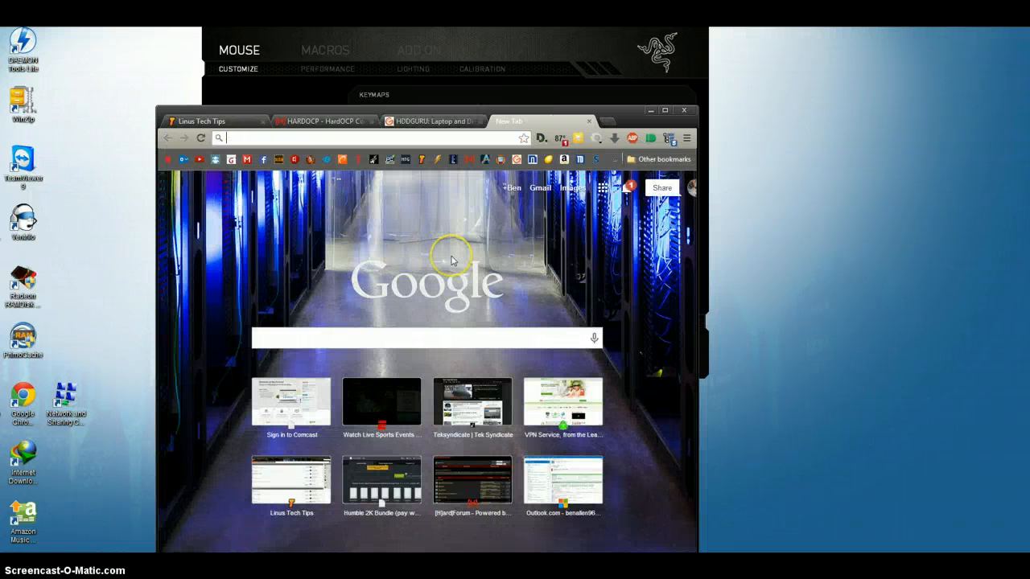
key("ctrl+w")
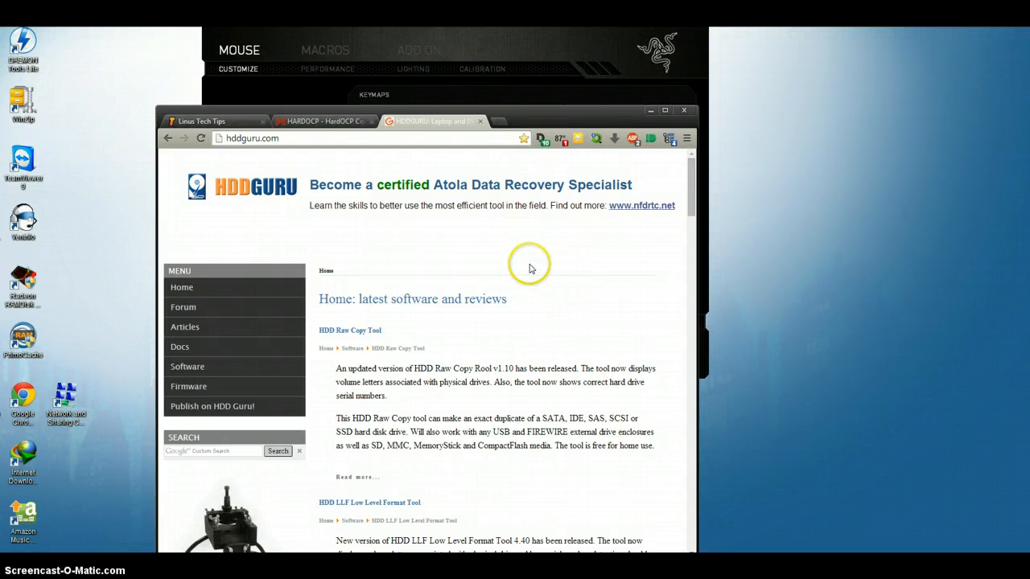
Open a Windows Explorer window and close it again, and minimize the Chrome window showing hddguru.com.
key("super+e")
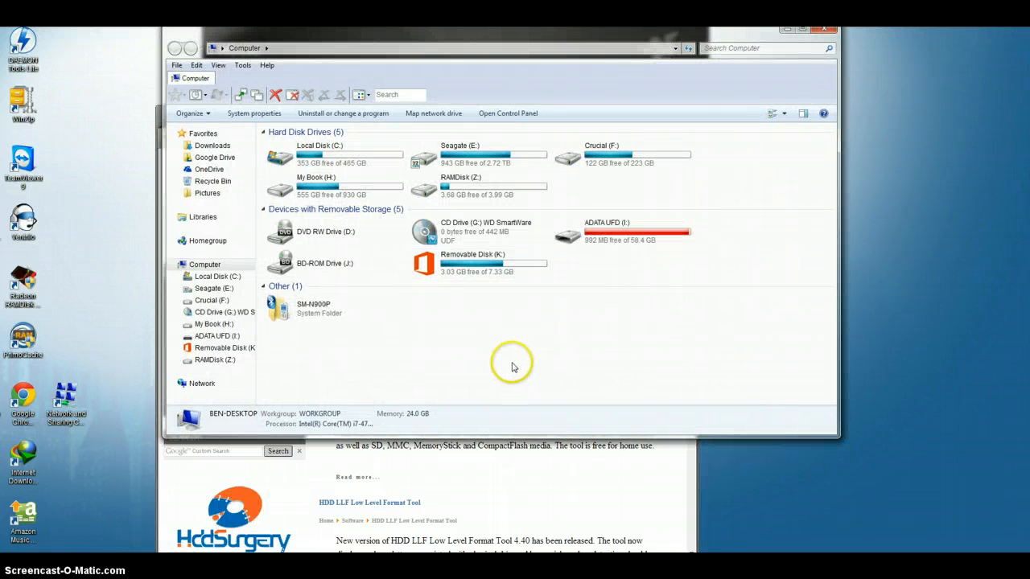
key("alt+F4")
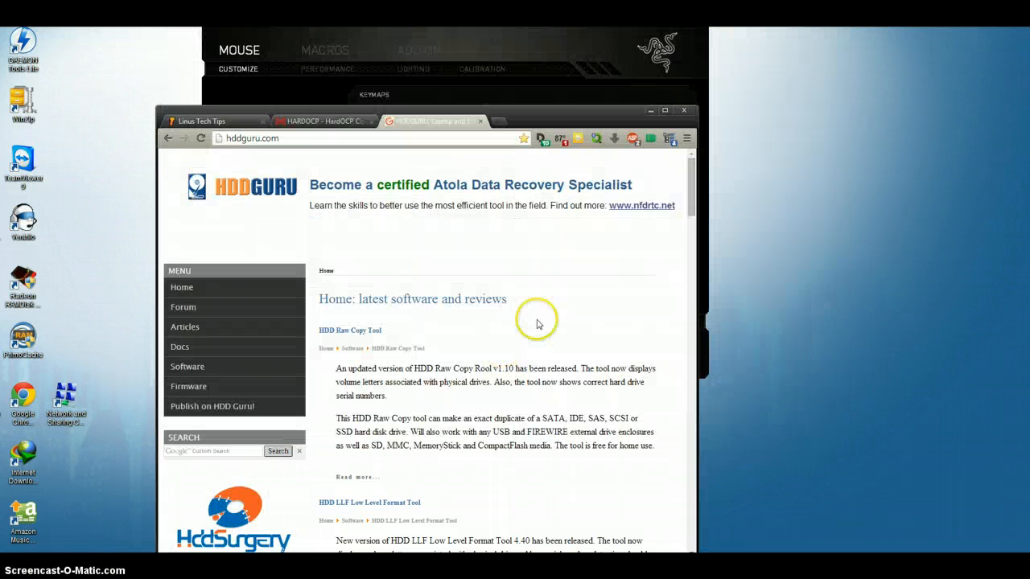
left_click(650, 111)
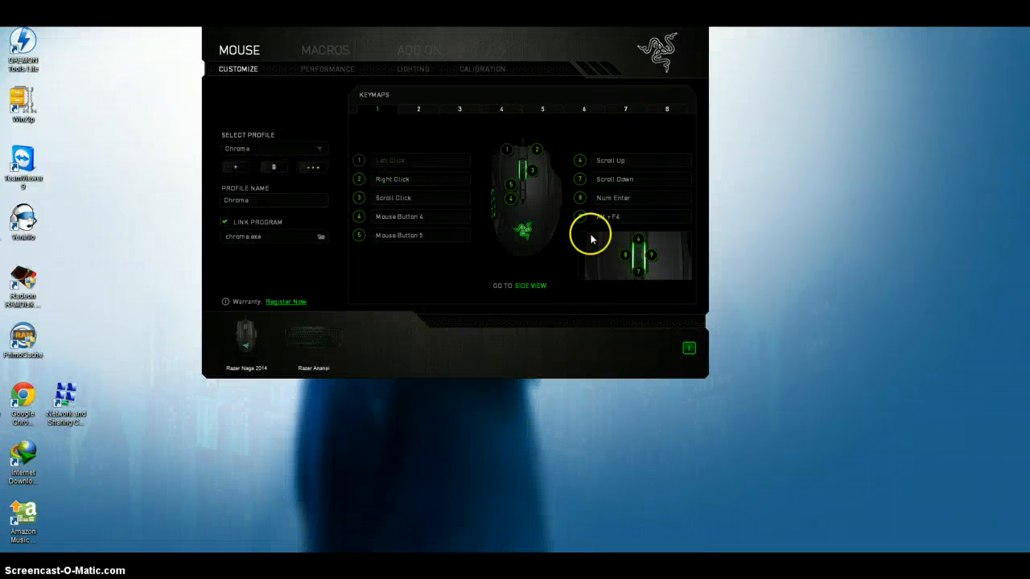
Examine the side-view keymaps of the Chrome, Internet Explorer and Windows Explorer profiles one after another in Razer Synapse.
left_click(535, 287)
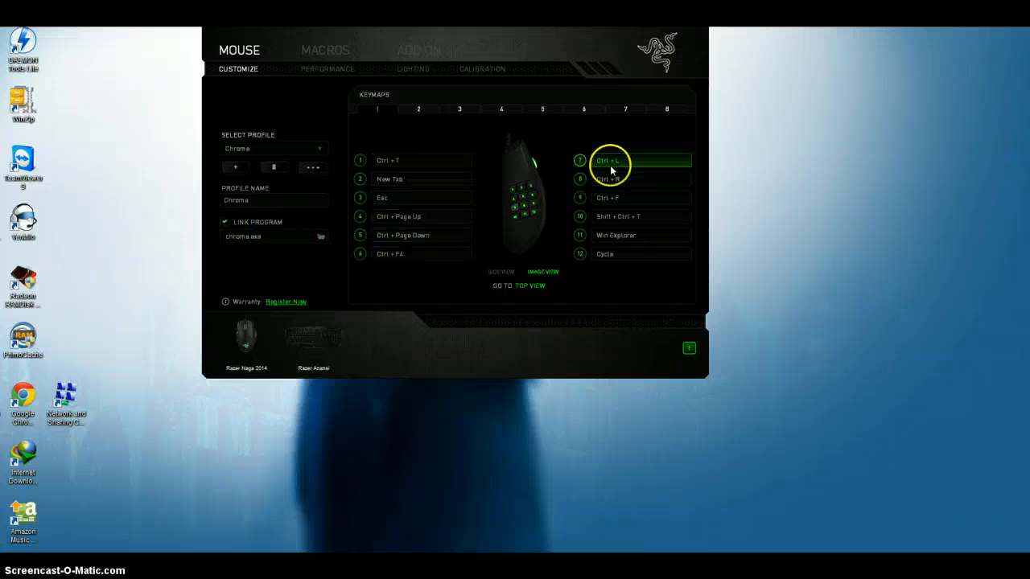
left_click(305, 149)
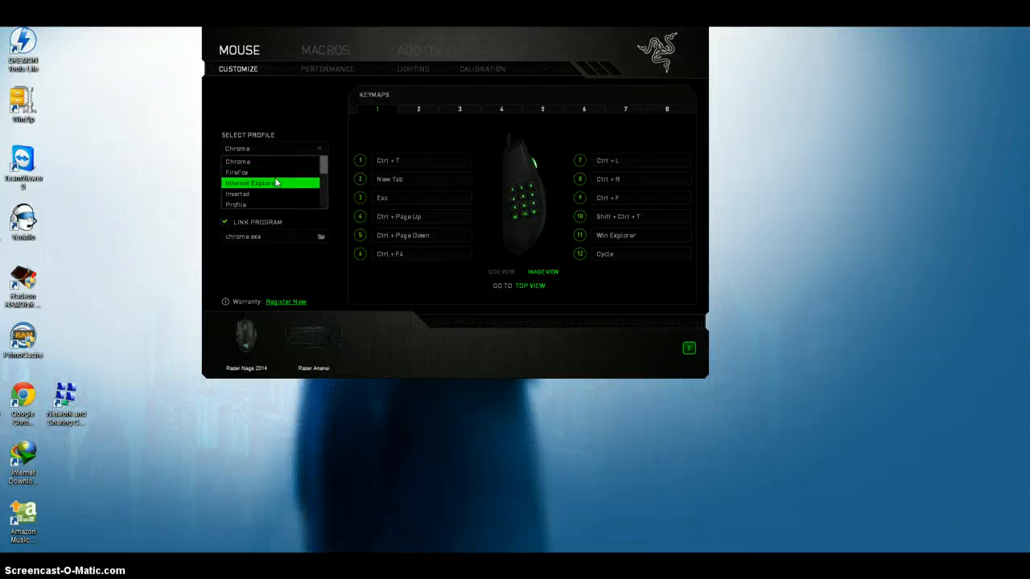
left_click(270, 183)
left_click(296, 153)
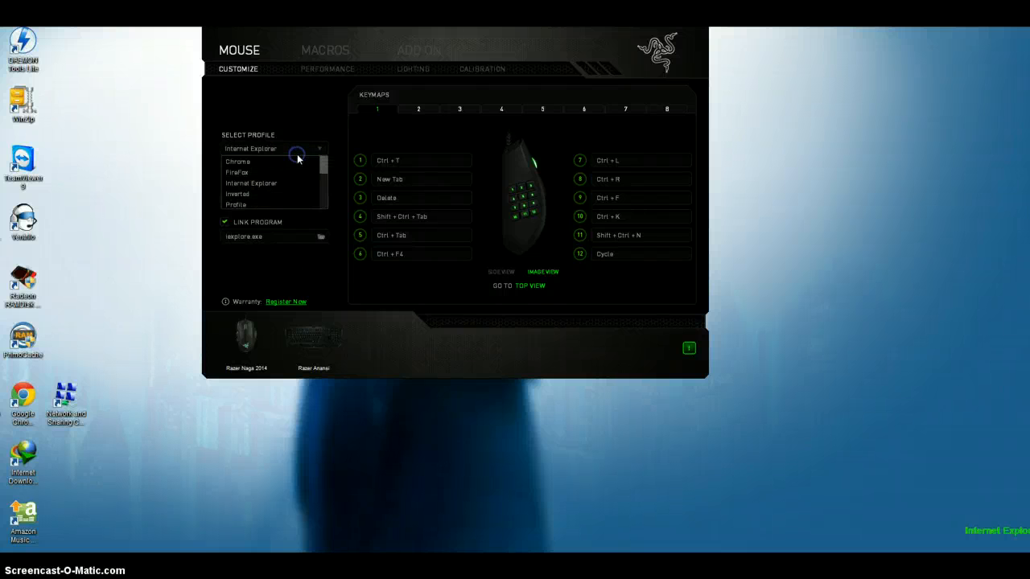
scroll(290, 168, "down", 2)
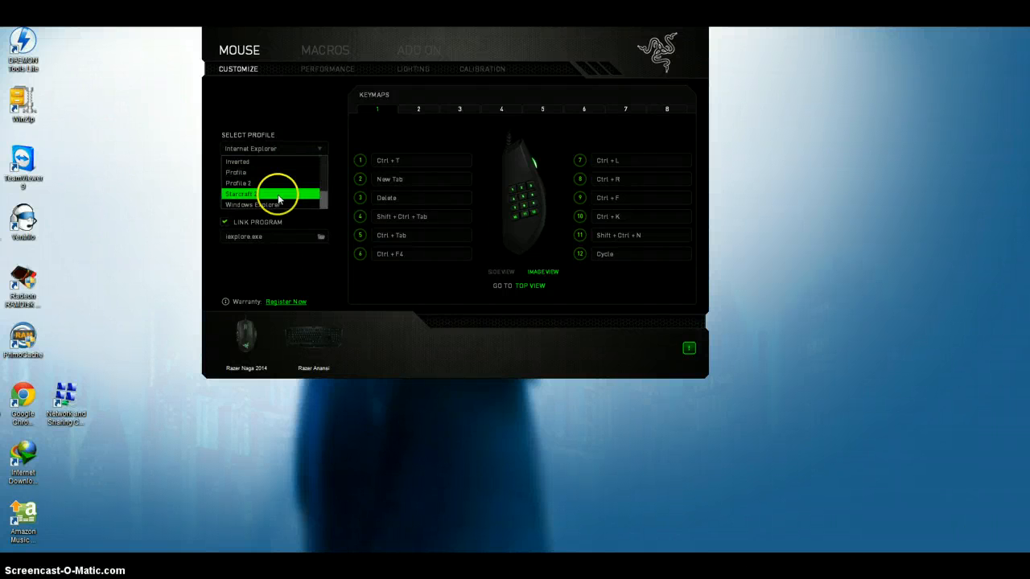
left_click(271, 205)
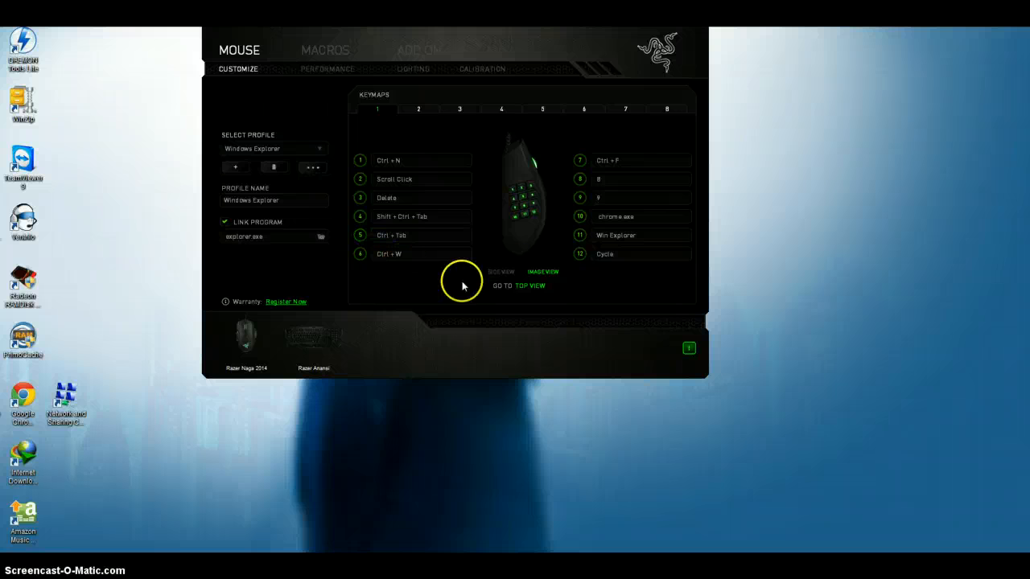
Compare the top-view and side-view keymaps of the Windows Explorer profile and check the list of available profiles.
left_click(531, 286)
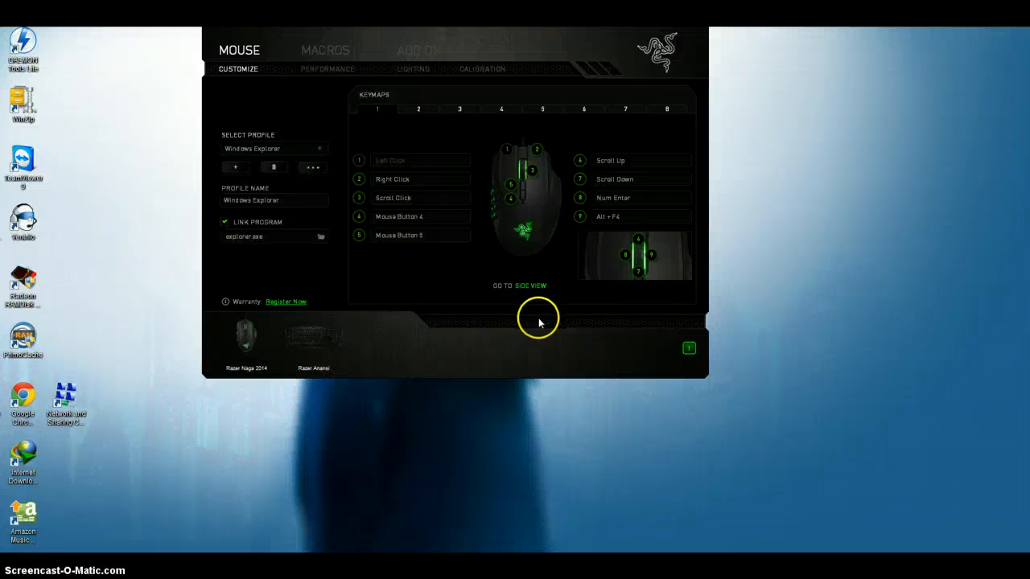
left_click(537, 286)
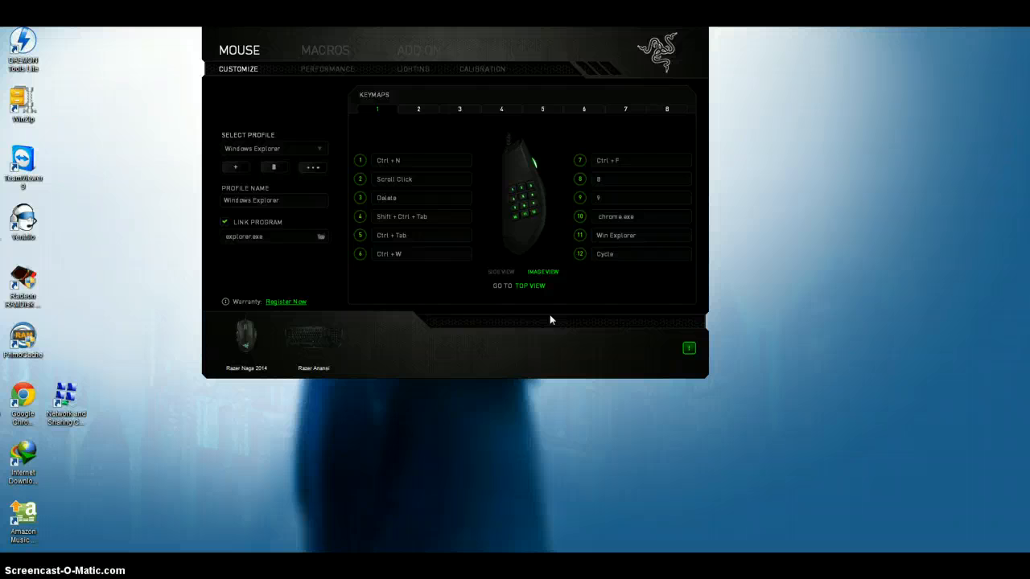
left_click(530, 285)
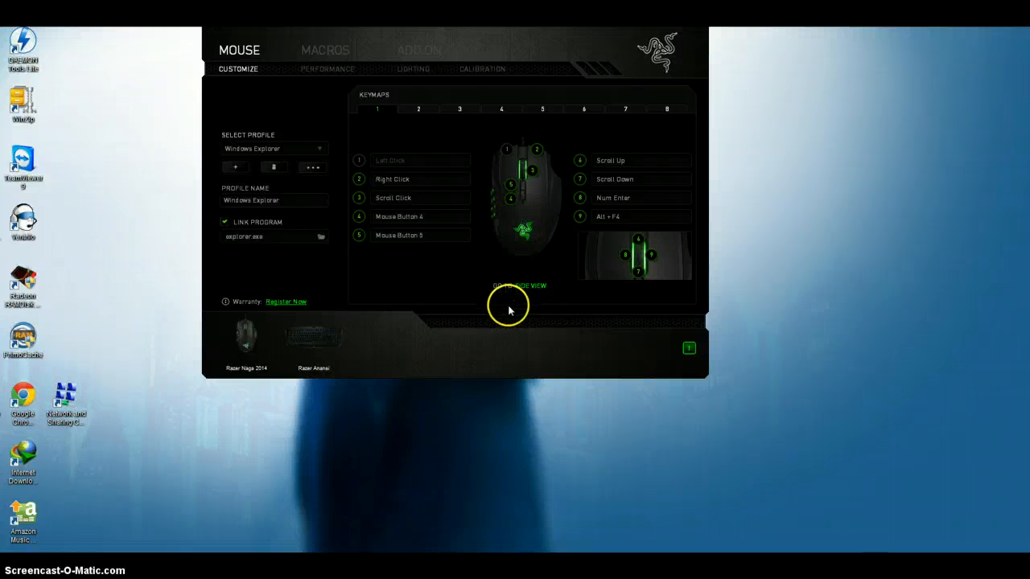
left_click(537, 285)
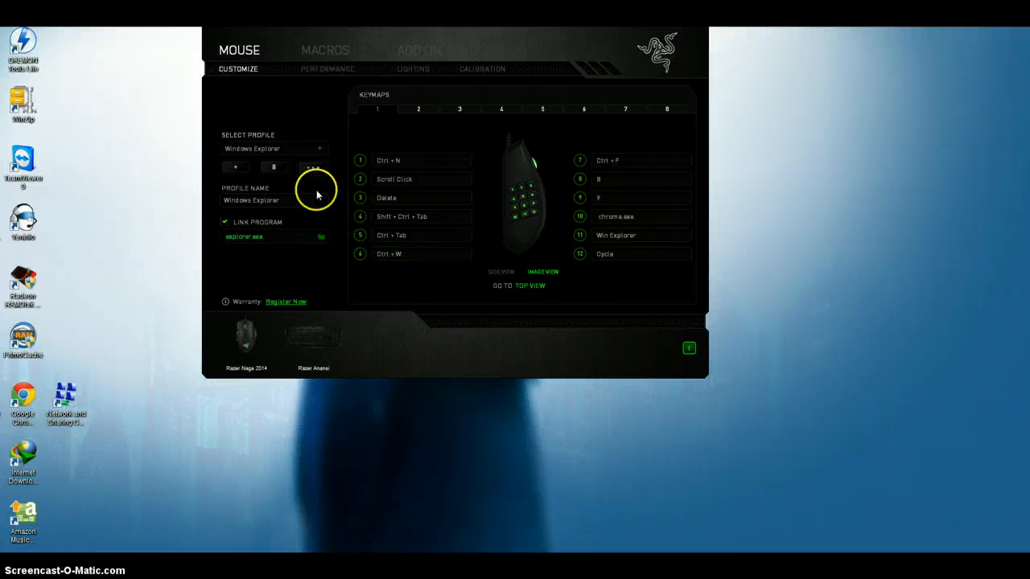
left_click(319, 149)
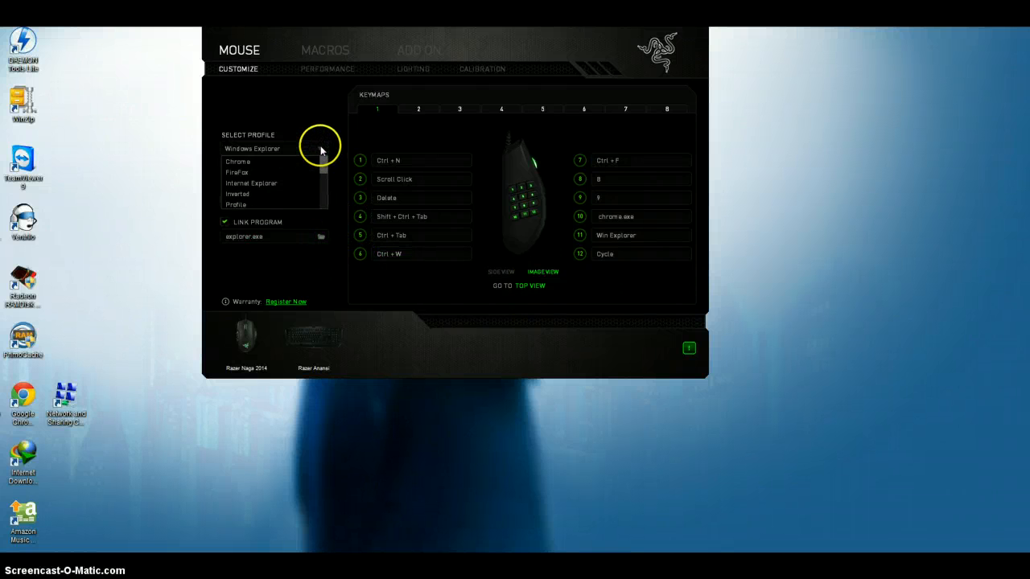
left_click(319, 149)
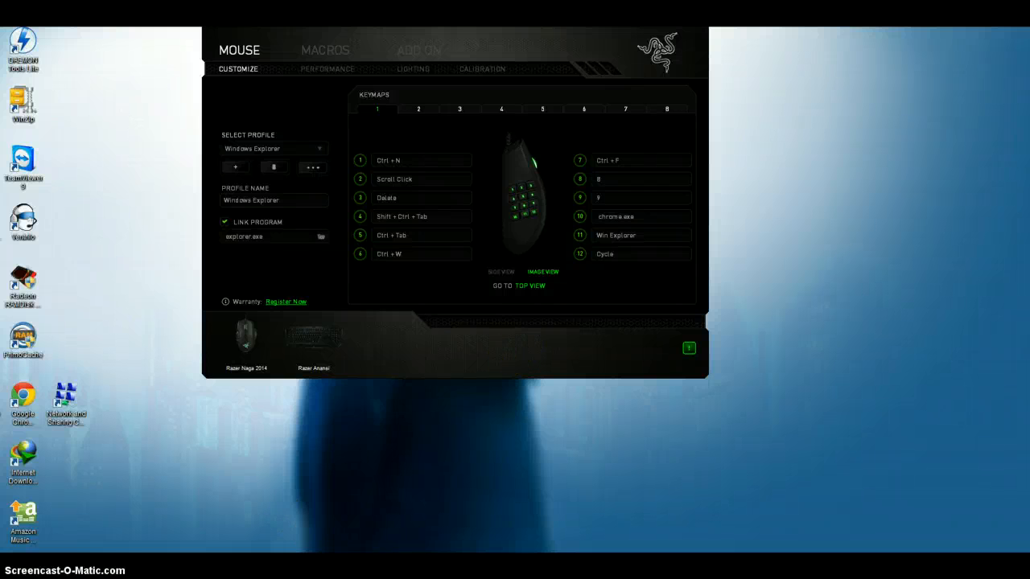
Switch to Chrome to open and close a blank new tab, and close the browser window to return to Razer Synapse.
key("alt+Tab")
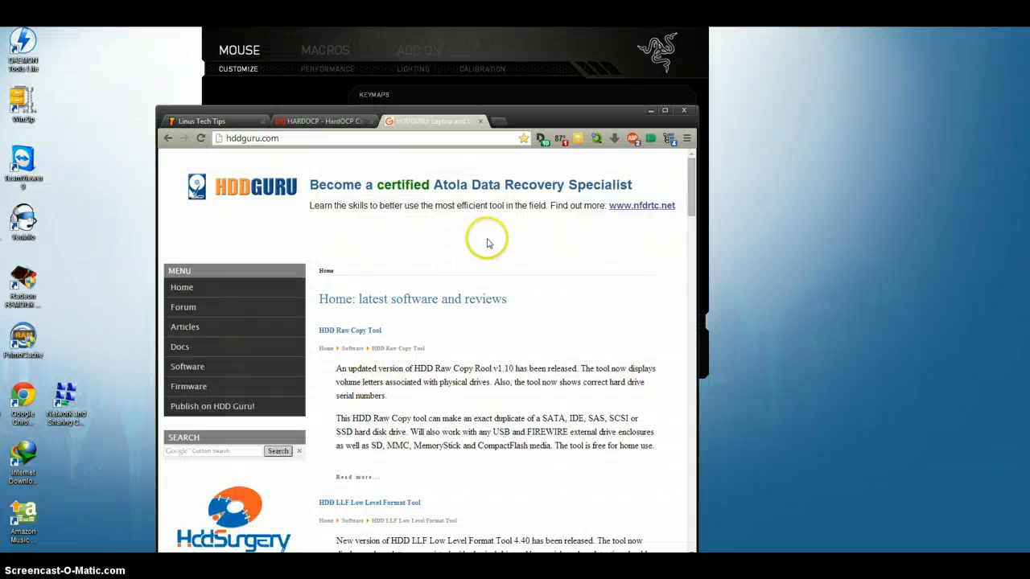
left_click(525, 254)
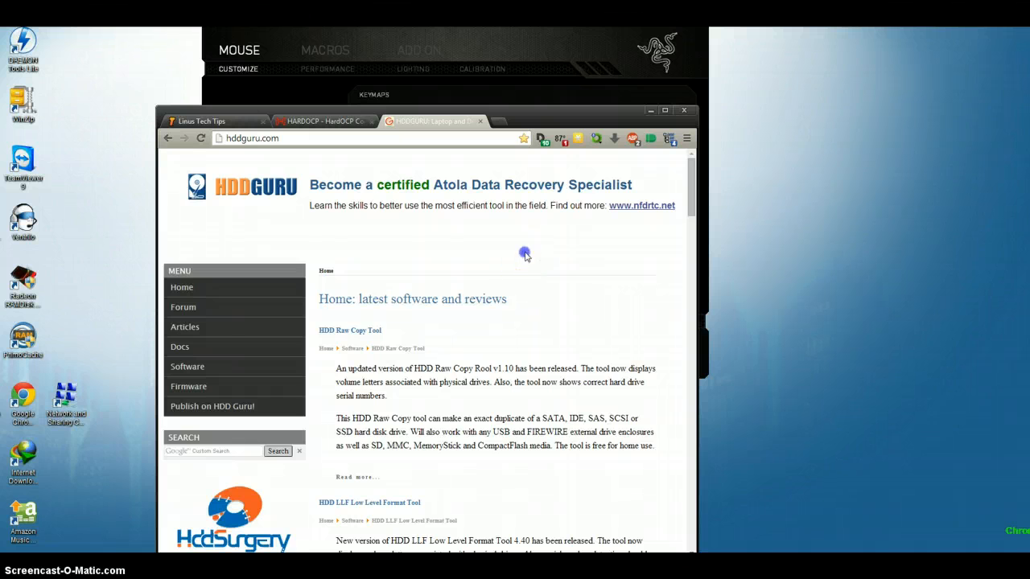
key("ctrl+t")
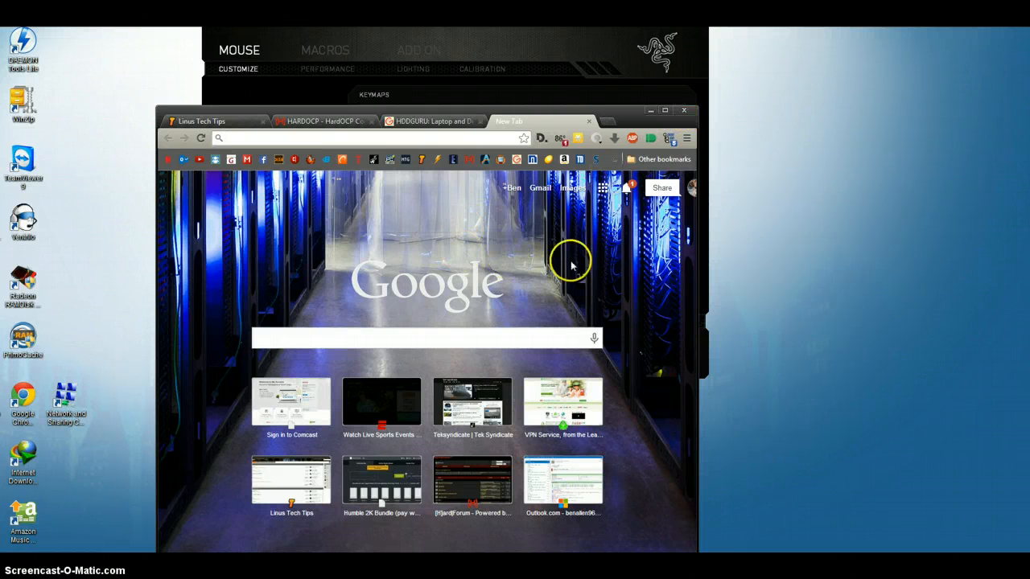
key("ctrl+F4")
key("alt+F4")
left_click(492, 329)
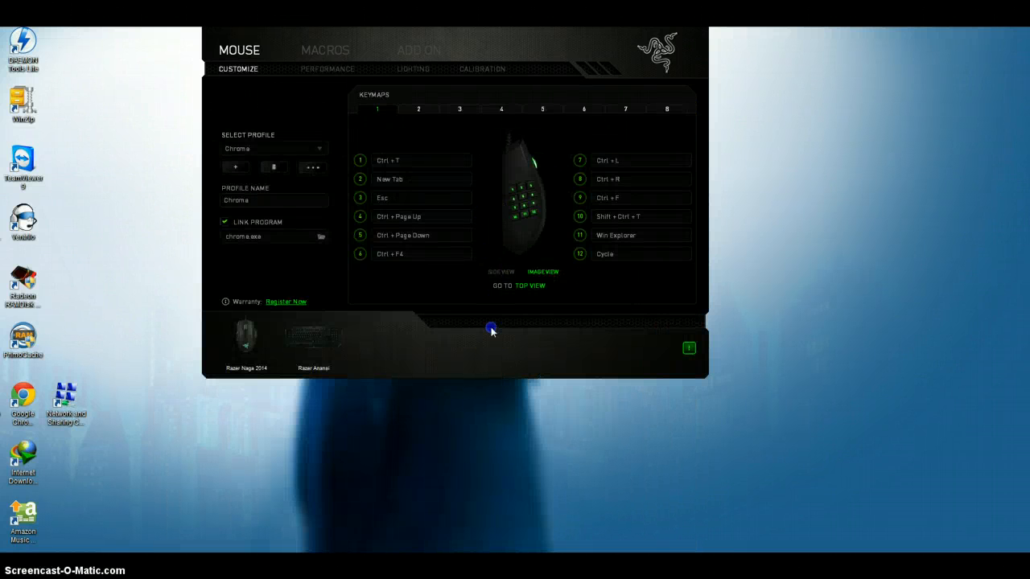